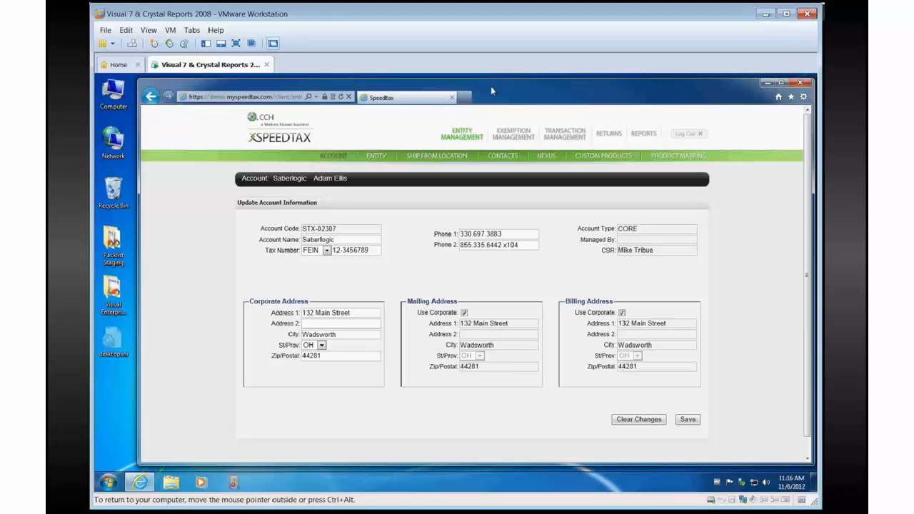
# Step: Close the SpeedTax browser window and start VISUAL Manufacturing 7.0.0
pyautogui.click(800, 82)
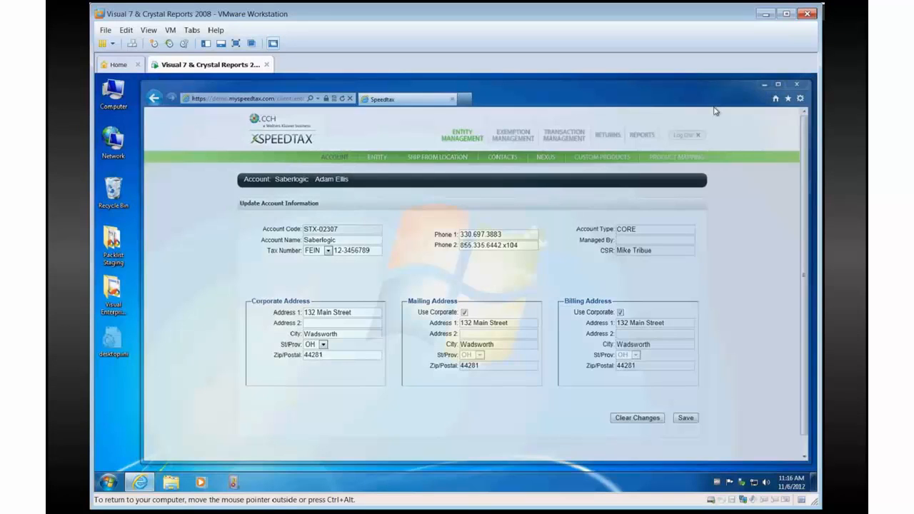
pyautogui.click(108, 482)
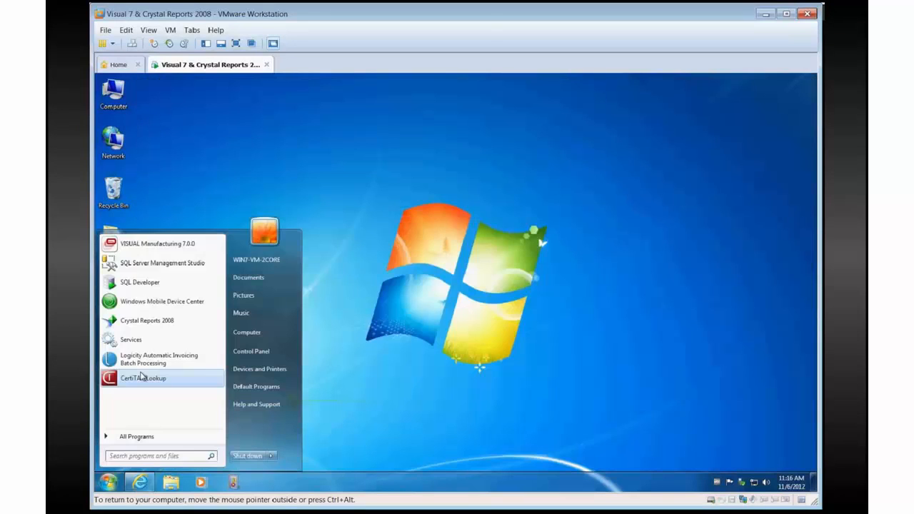
pyautogui.click(150, 245)
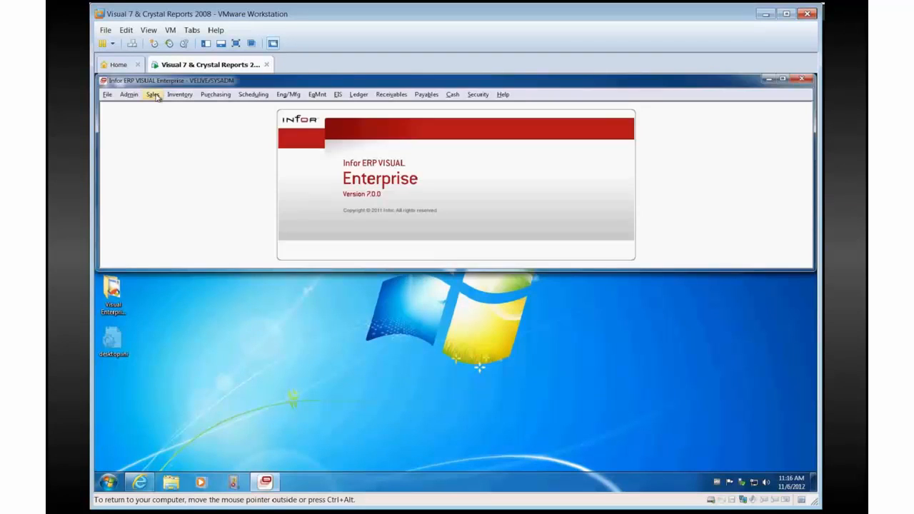
# Step: Open the Customer Maintenance window from the sales functions
pyautogui.click(153, 95)
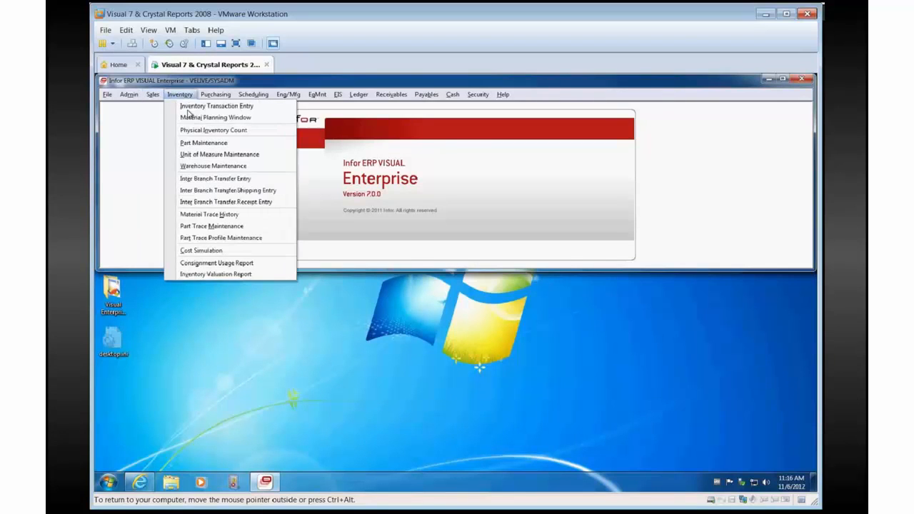
pyautogui.click(180, 95)
pyautogui.click(153, 95)
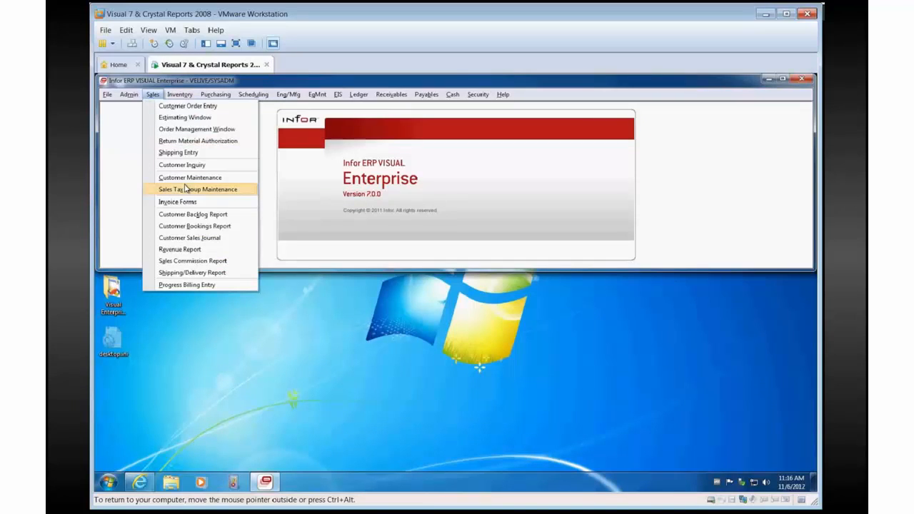
pyautogui.click(185, 188)
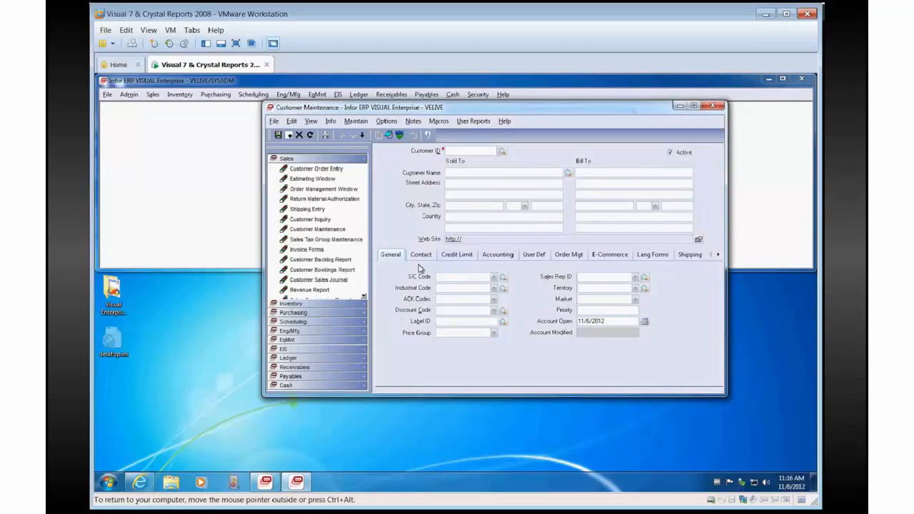
# Step: Display the accounting settings in Customer Maintenance and load customer CENGRO (CENTRE GROUP)
pyautogui.click(502, 256)
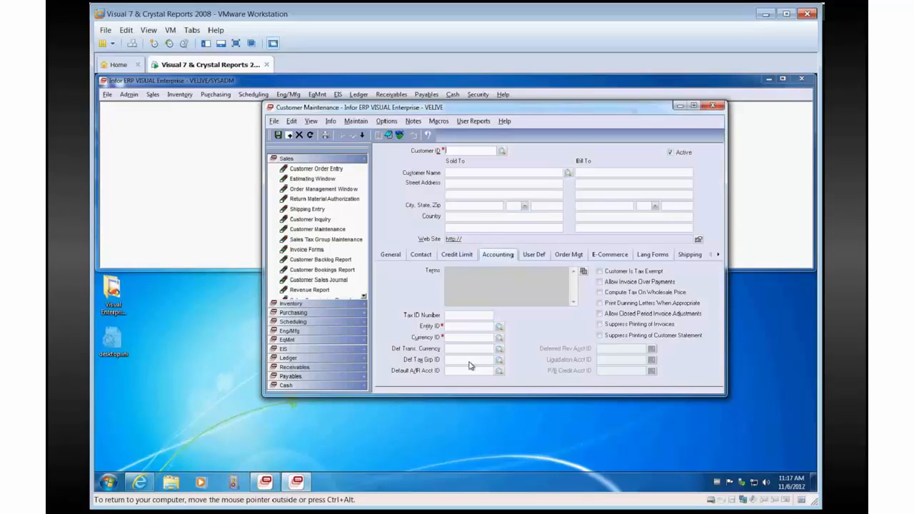
pyautogui.click(502, 151)
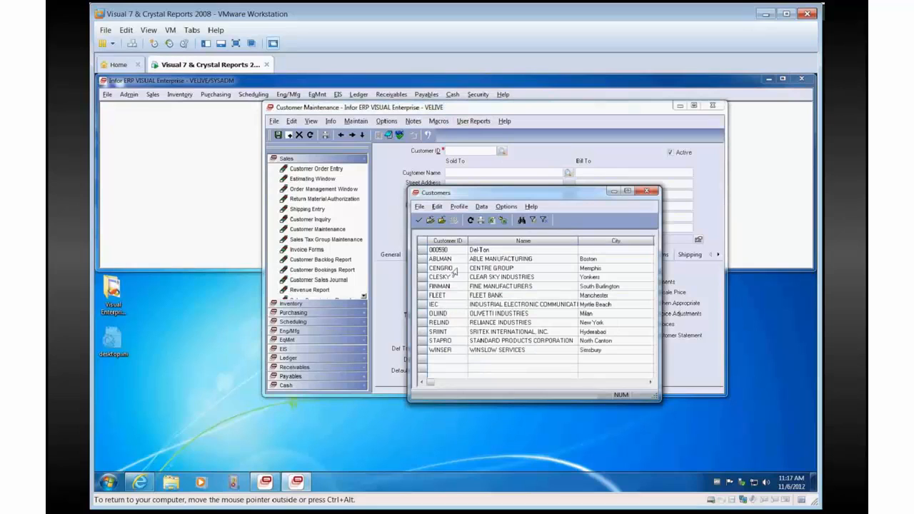
pyautogui.doubleClick(450, 268)
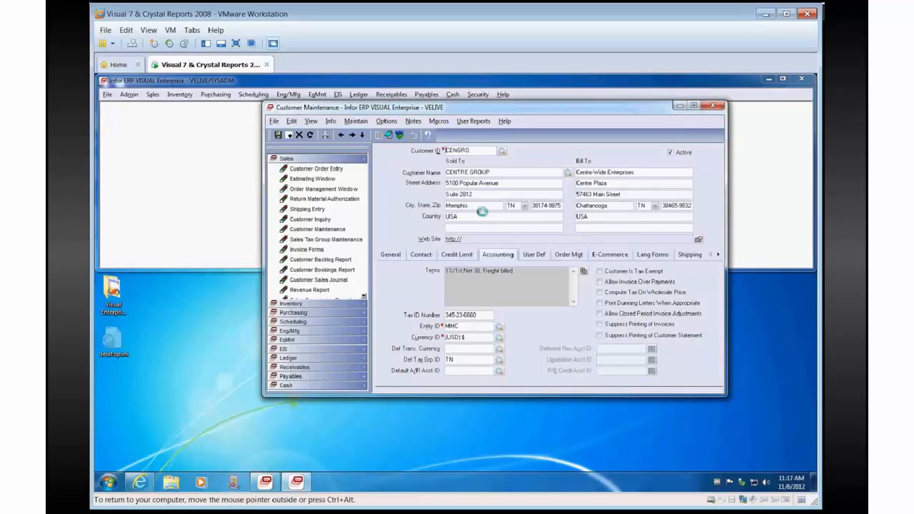
# Step: Examine CENGRO's user-defined Lookup Sales Tax field and its accounting settings, and close Customer Maintenance
pyautogui.click(541, 255)
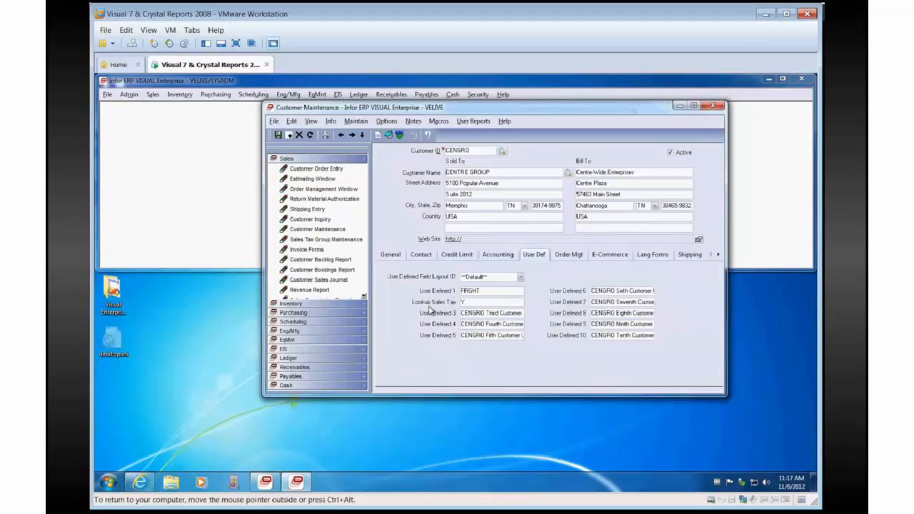
pyautogui.click(493, 291)
pyautogui.click(467, 302)
pyautogui.click(496, 259)
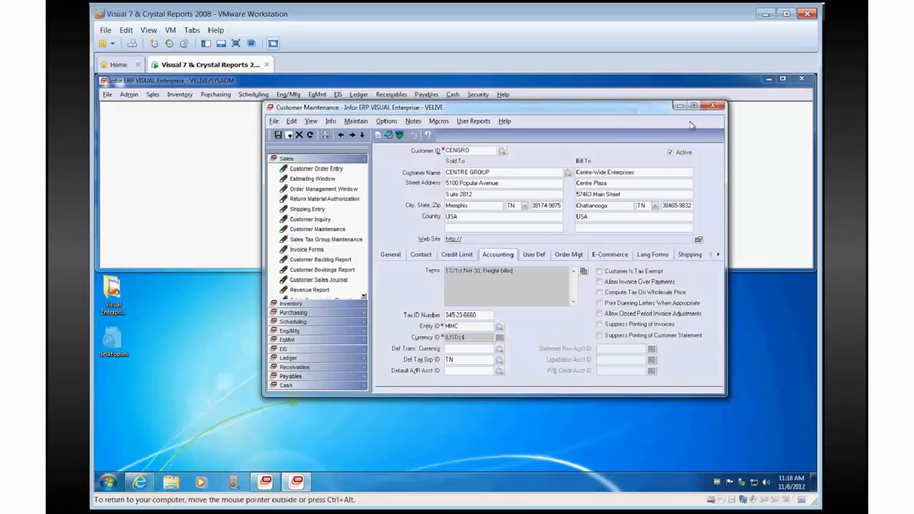
pyautogui.click(712, 106)
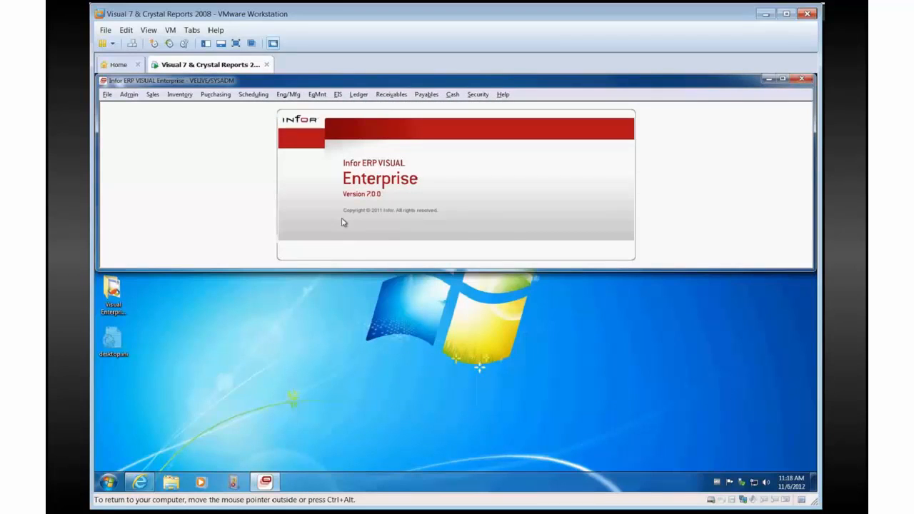
# Step: Open Invoice Forms and bring up the actual freight list of uninvoiced packlists
pyautogui.click(153, 96)
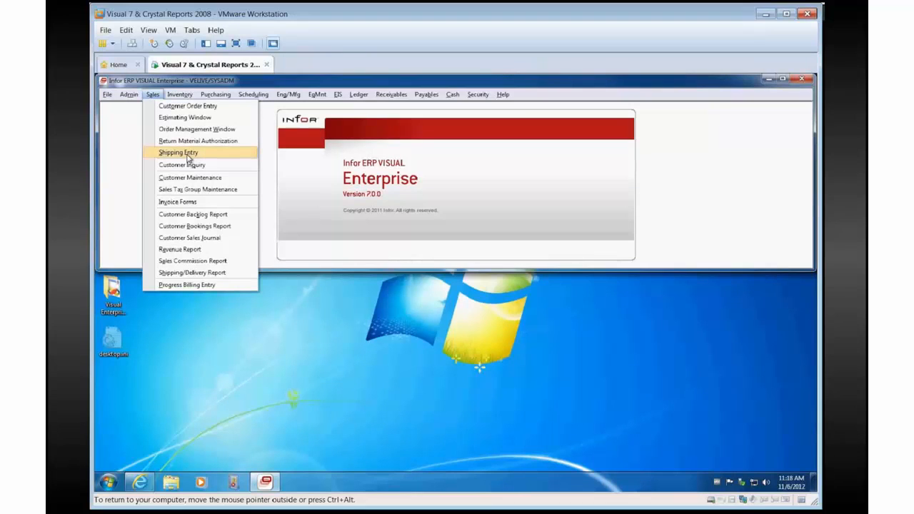
pyautogui.click(191, 204)
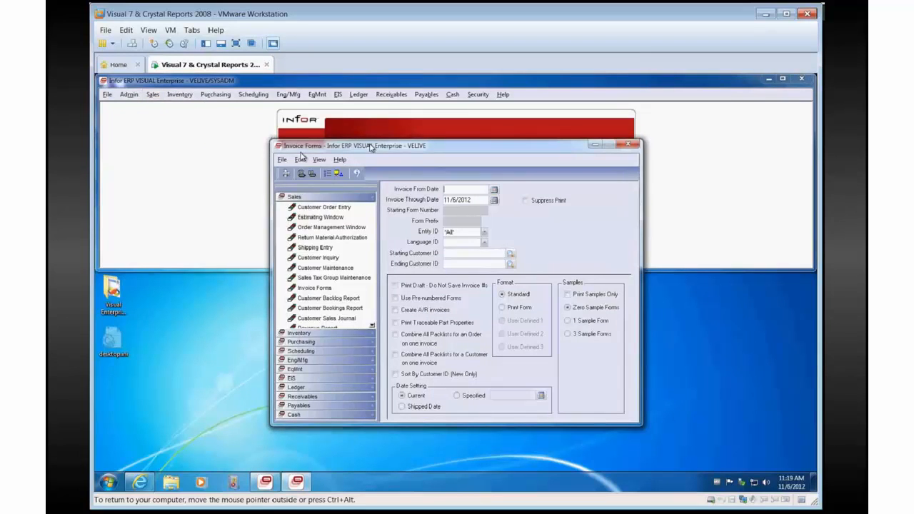
pyautogui.click(300, 160)
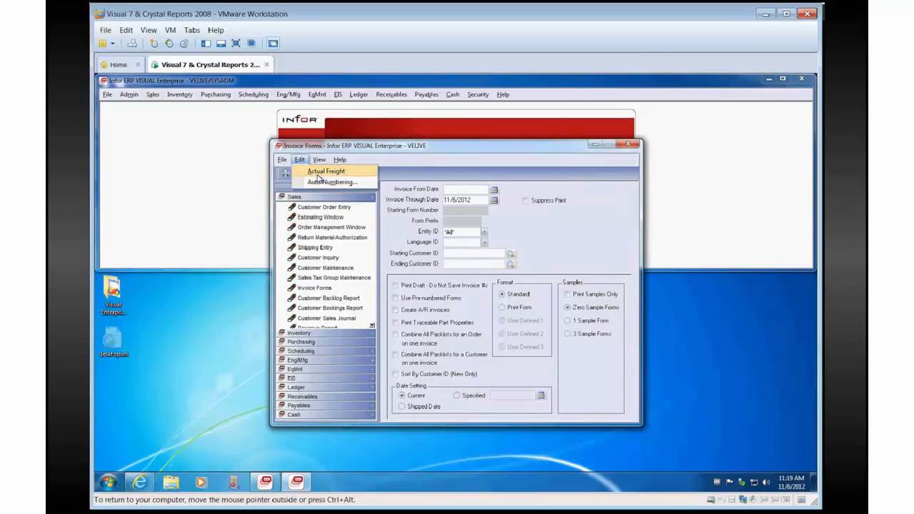
pyautogui.click(325, 171)
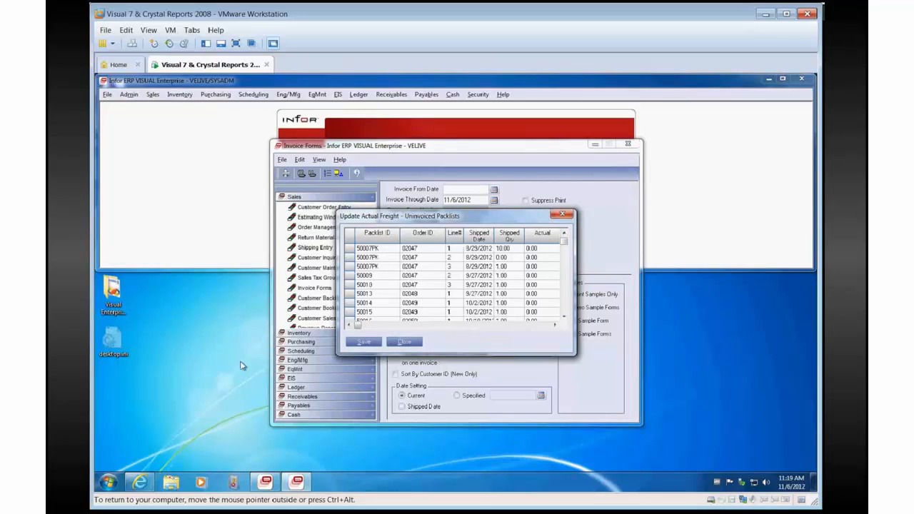
# Step: Start CertiTAX Lookup and log in to the VELIVE database by entering the account password
pyautogui.click(109, 483)
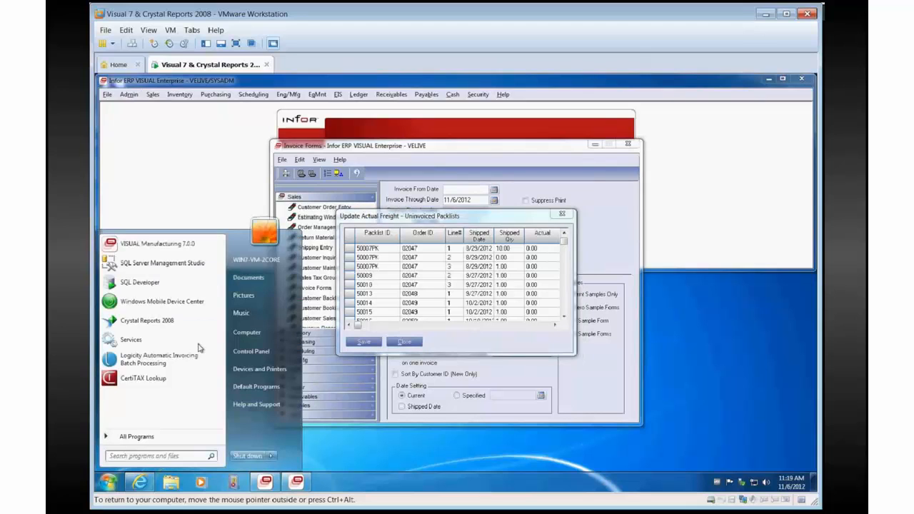
pyautogui.click(138, 380)
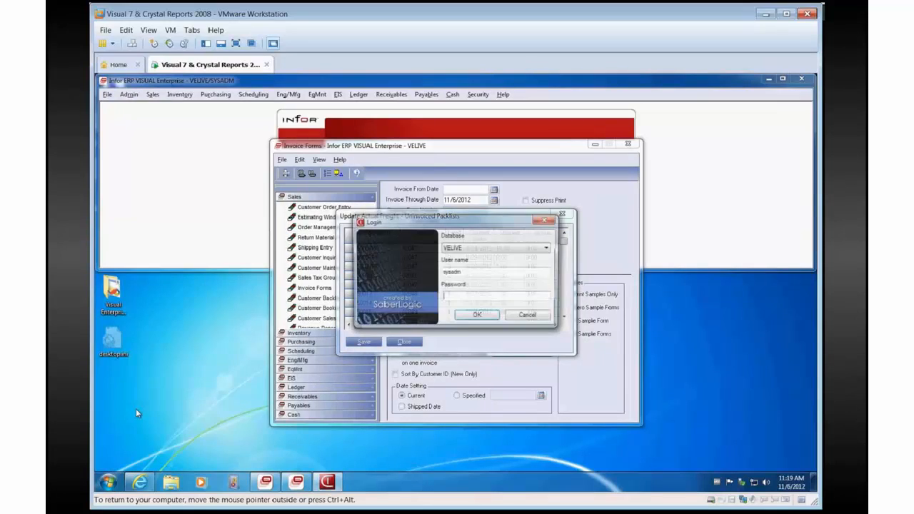
pyautogui.click(499, 313)
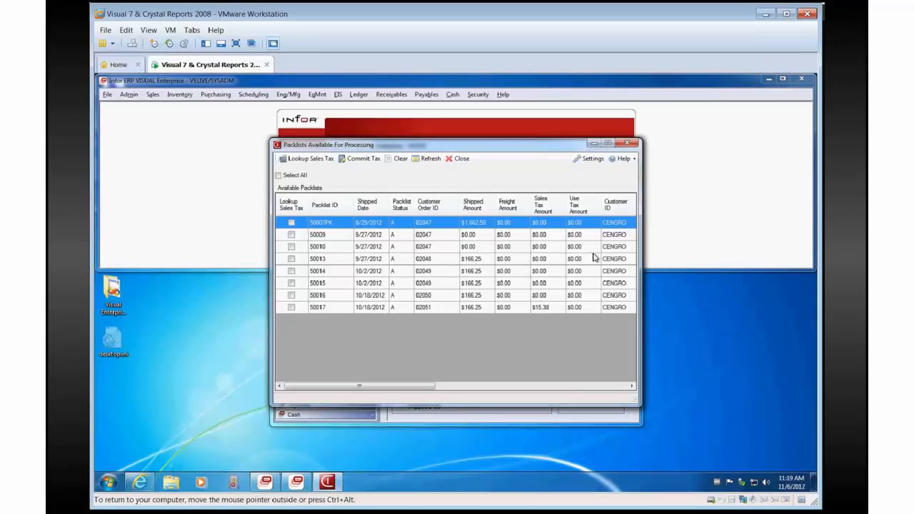
# Step: Move the overlapping windows apart, close the Update Actual Freight window and mark packlist 50016 for sales tax lookup
pyautogui.moveTo(421, 149); pyautogui.dragTo(536, 194)
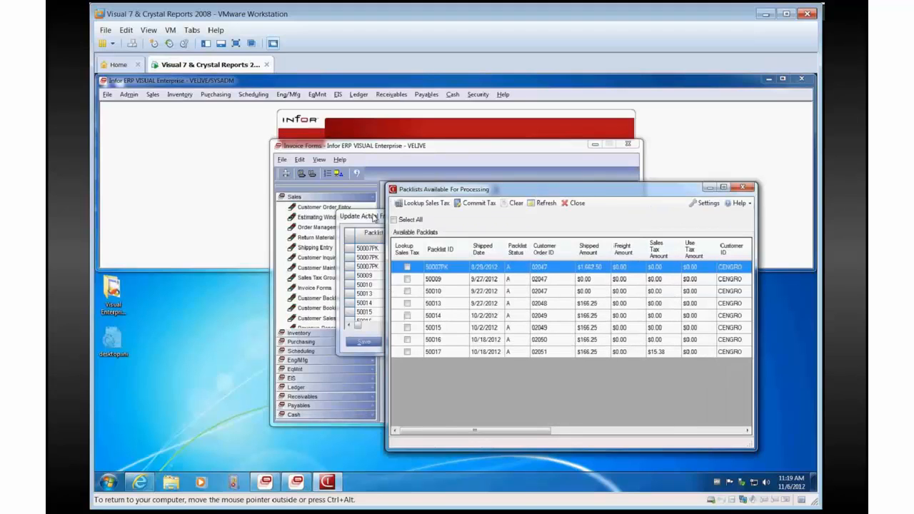
pyautogui.moveTo(373, 217); pyautogui.dragTo(228, 175)
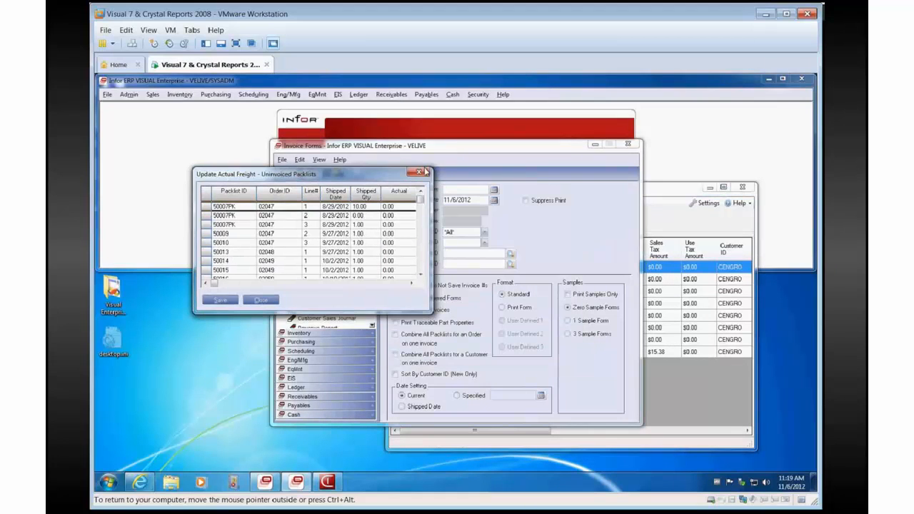
pyautogui.click(421, 172)
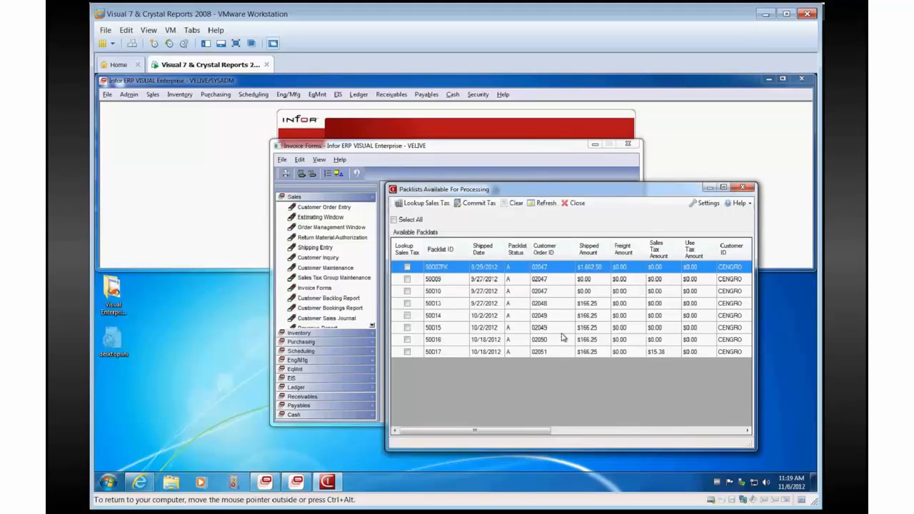
pyautogui.click(407, 340)
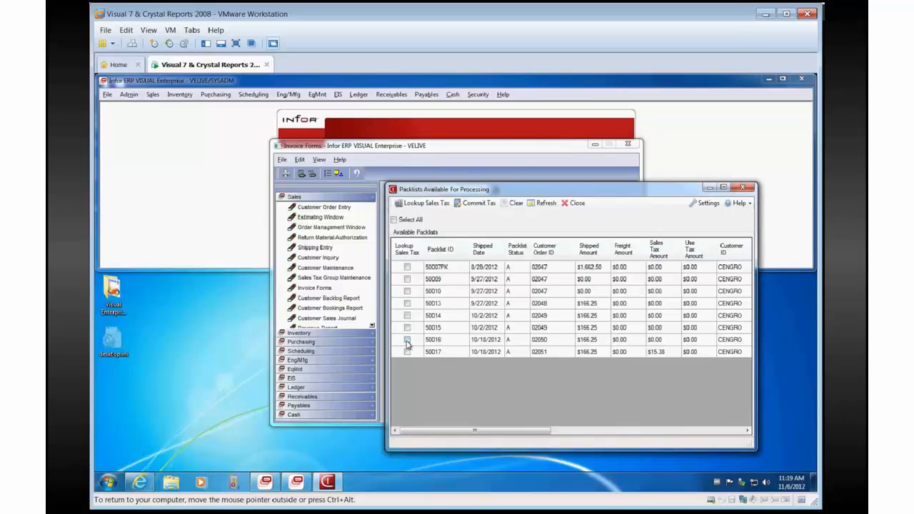
pyautogui.click(407, 340)
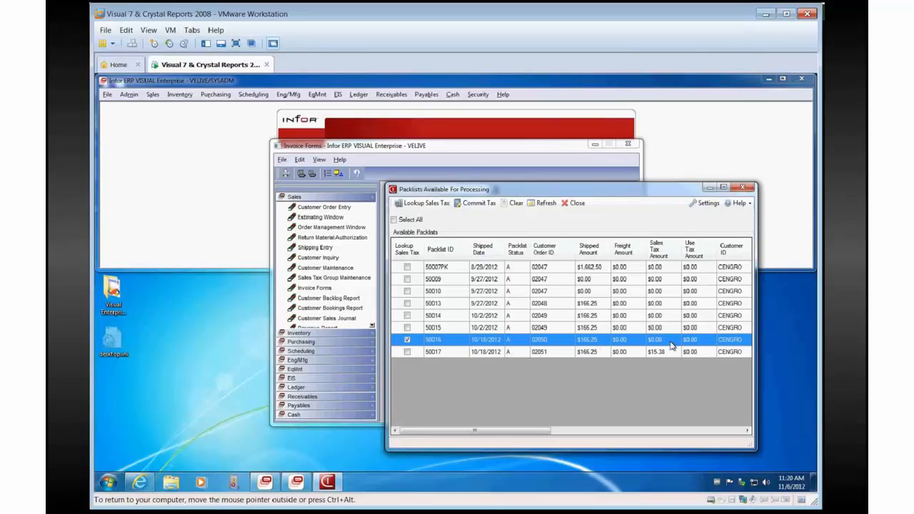
# Step: Close Invoice Forms and open packlist 50016 of order 02050 for editing in Shipping Entry
pyautogui.click(564, 144)
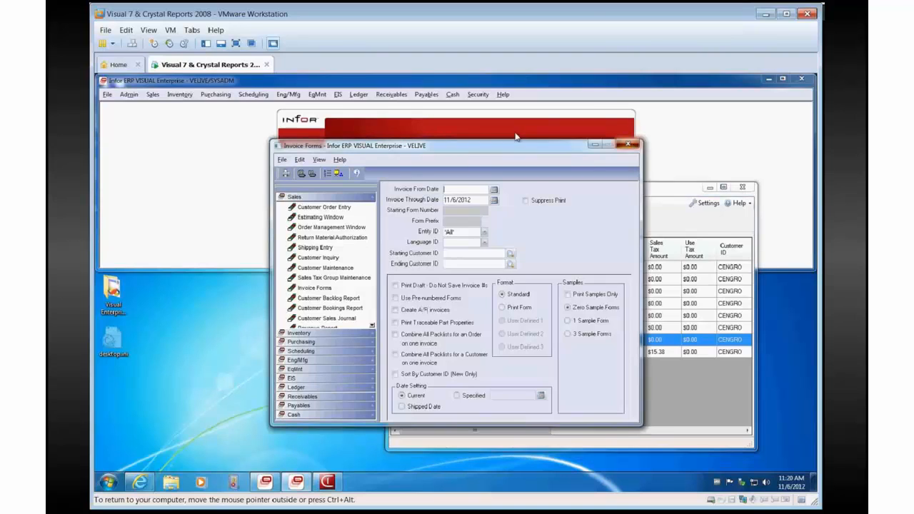
pyautogui.click(627, 144)
pyautogui.click(147, 96)
pyautogui.click(177, 155)
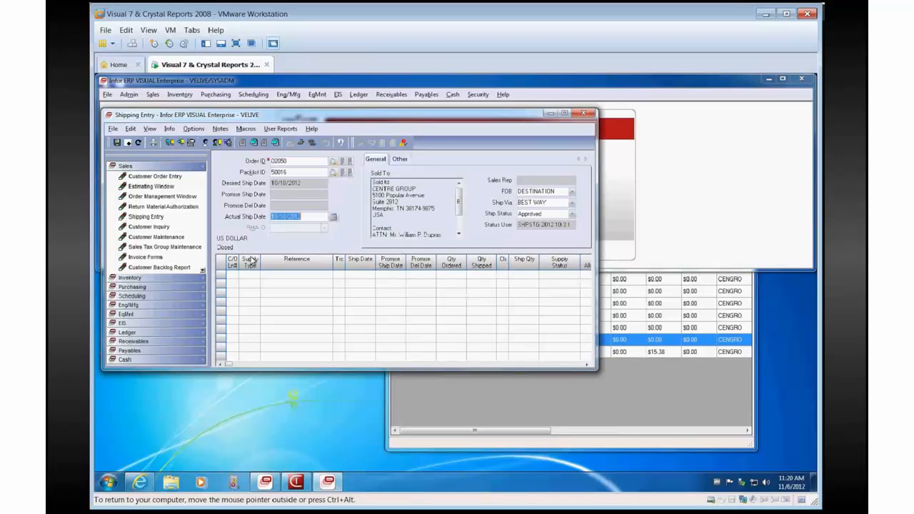
pyautogui.click(131, 128)
pyautogui.click(159, 287)
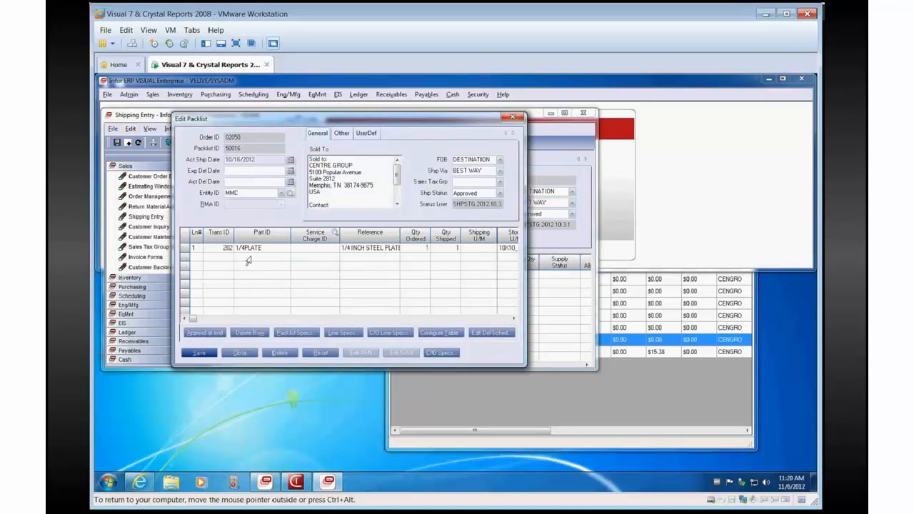
# Step: Set the actual freight on line 1 of packlist 50016 to 35, save it, and refresh the available packlists
pyautogui.click(513, 319)
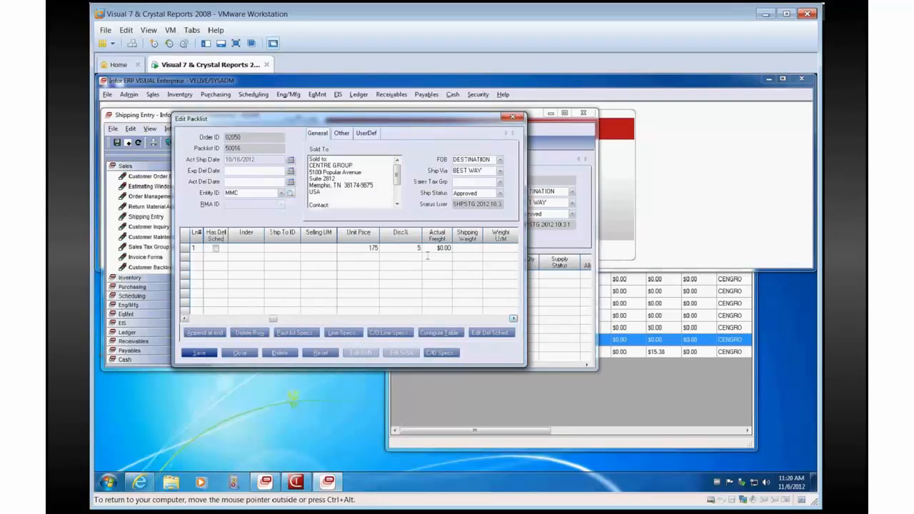
pyautogui.click(428, 248)
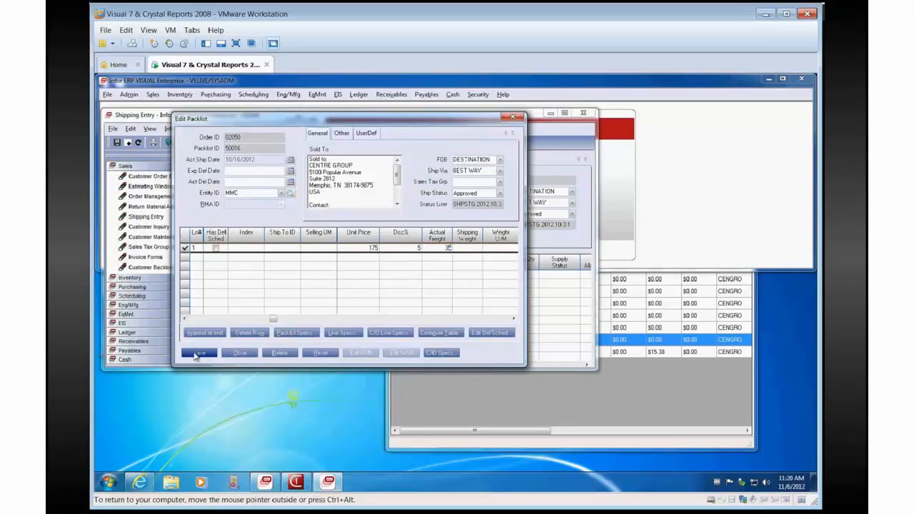
pyautogui.click(657, 412)
pyautogui.click(543, 203)
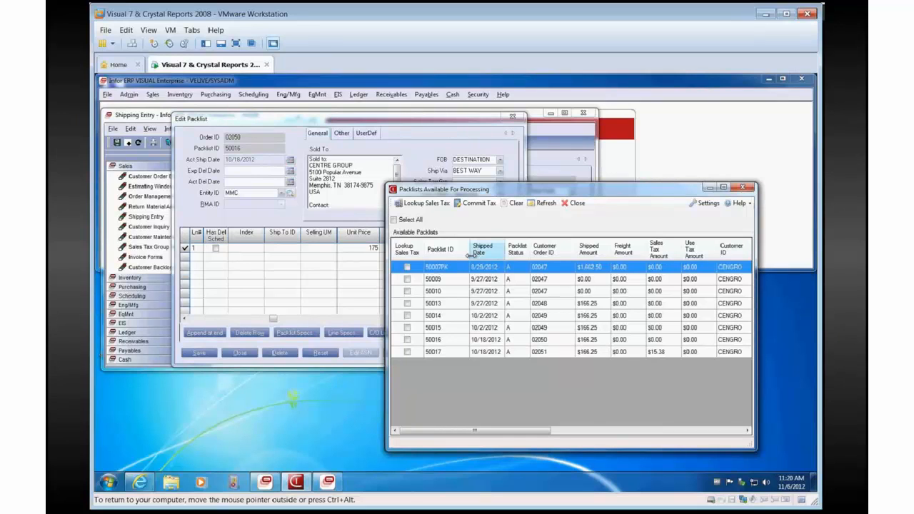
pyautogui.click(242, 356)
pyautogui.click(241, 355)
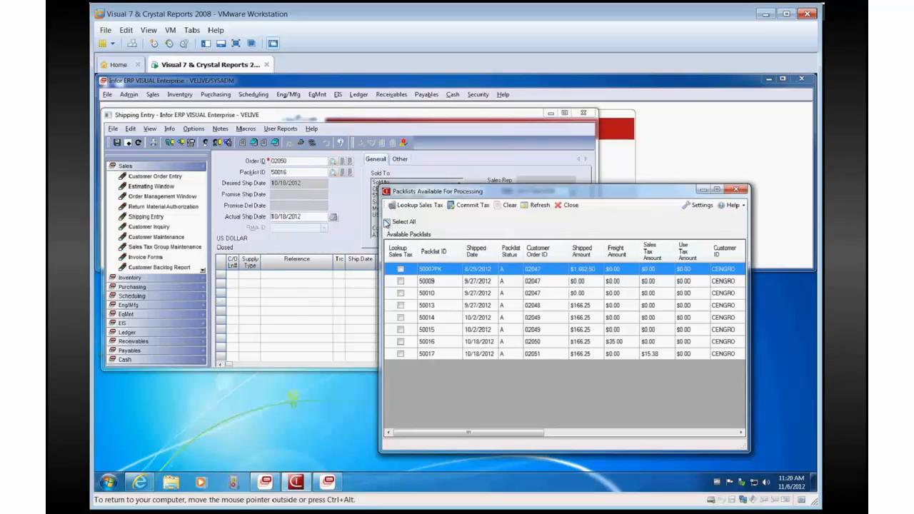
# Step: Run the sales tax lookup for packlist 50016 only and close the progress report
pyautogui.click(400, 342)
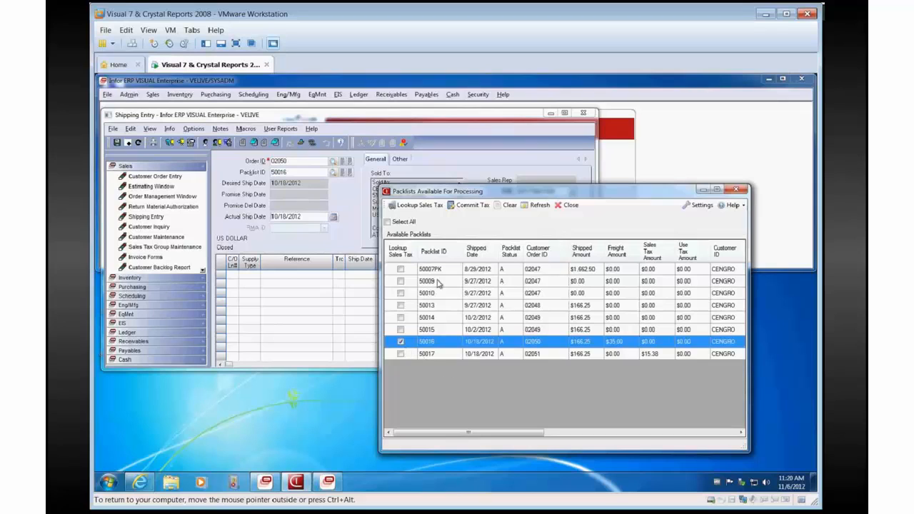
pyautogui.click(423, 205)
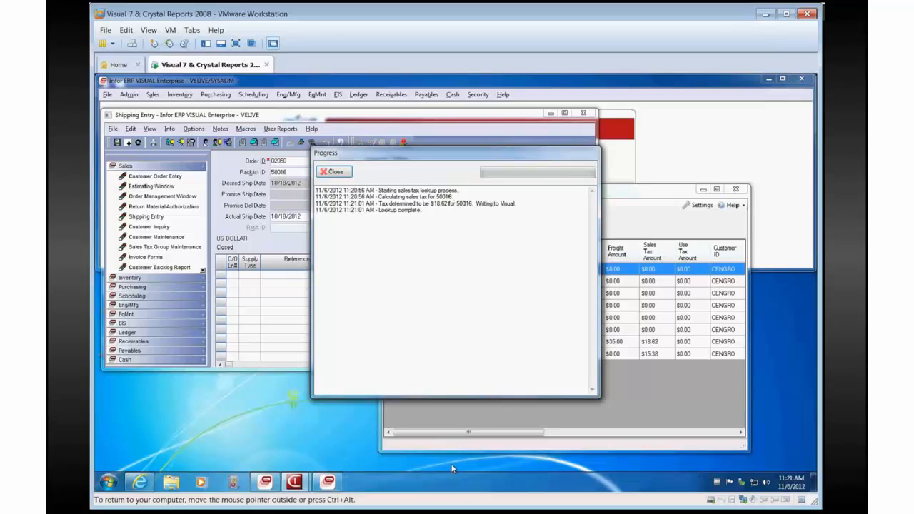
pyautogui.click(327, 175)
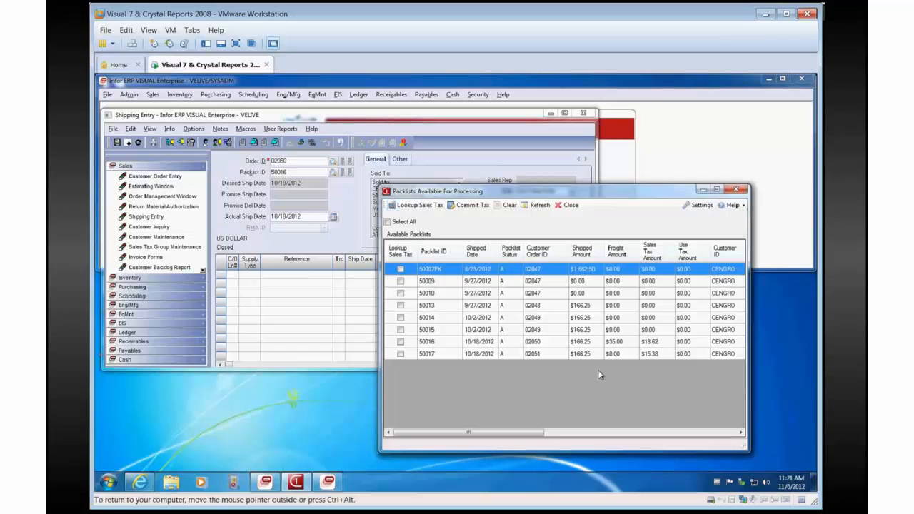
# Step: Open packlist 50016 for editing in Shipping Entry and examine the service charge ID on its sales tax line
pyautogui.click(130, 129)
pyautogui.click(163, 273)
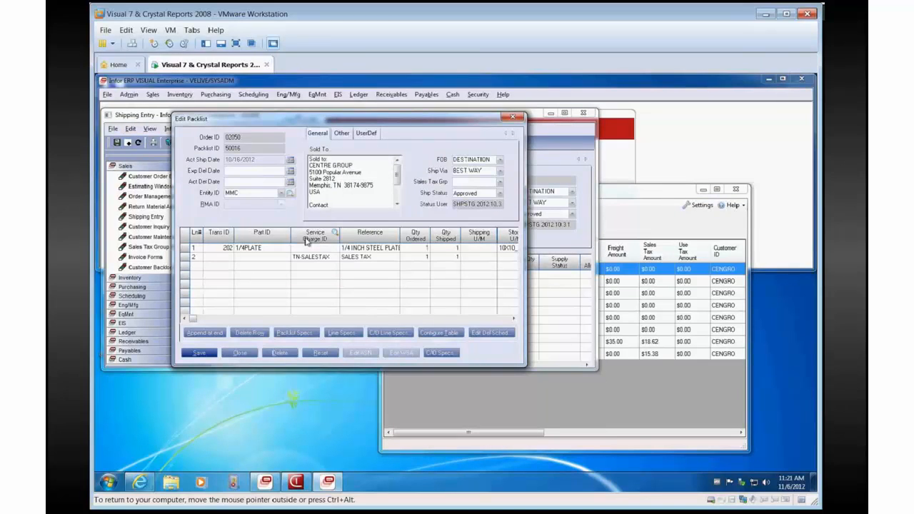
pyautogui.click(333, 259)
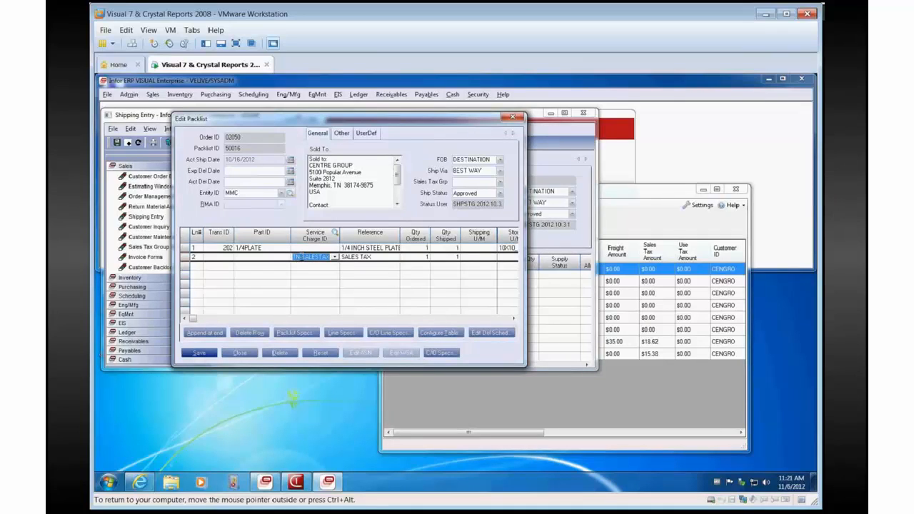
pyautogui.moveTo(301, 256); pyautogui.dragTo(348, 255)
pyautogui.click(301, 257)
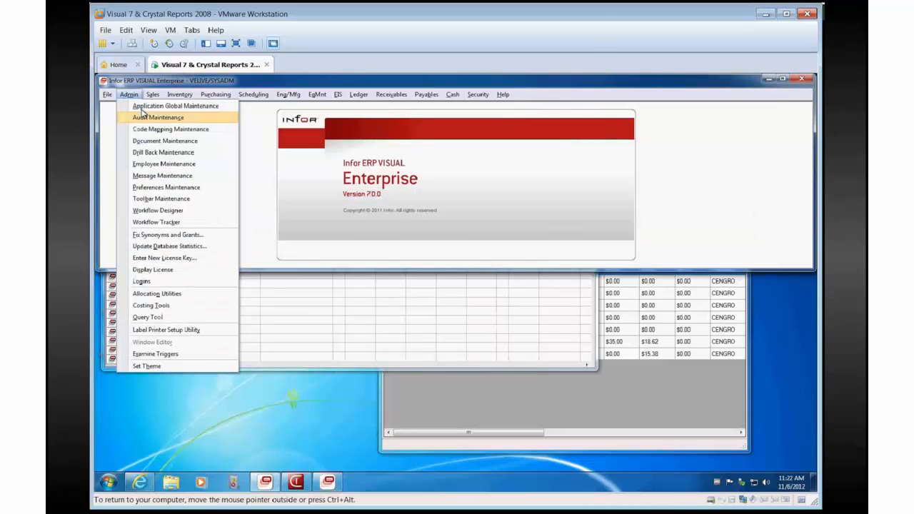
# Step: Open Service Charge Maintenance from Application Global Maintenance and bring up the list of service charges
pyautogui.click(207, 175)
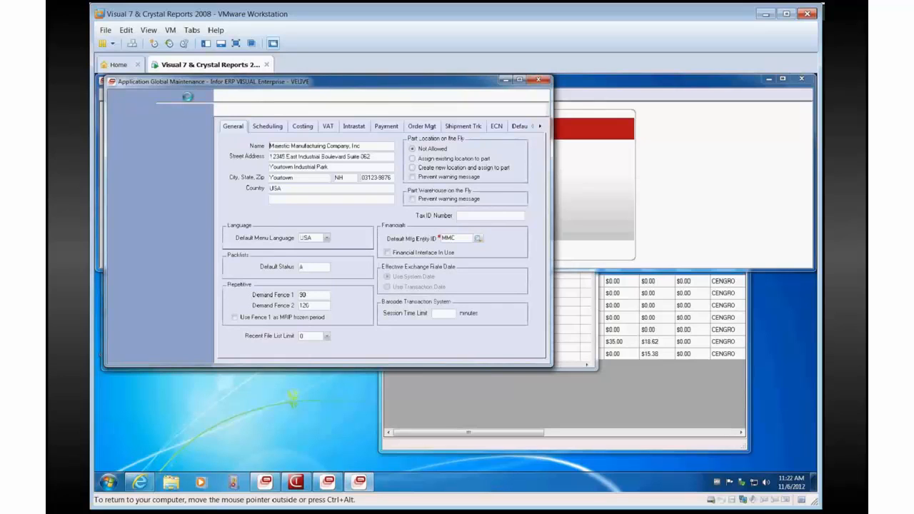
pyautogui.click(182, 95)
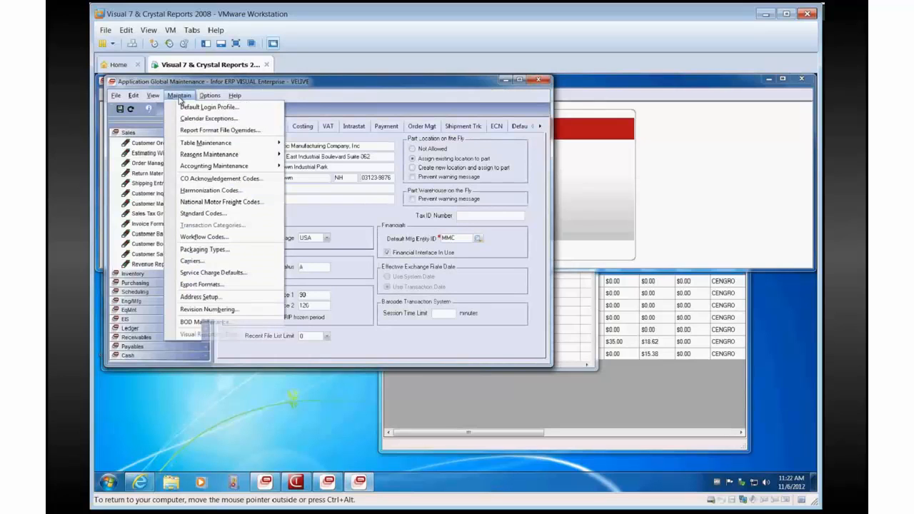
pyautogui.click(205, 274)
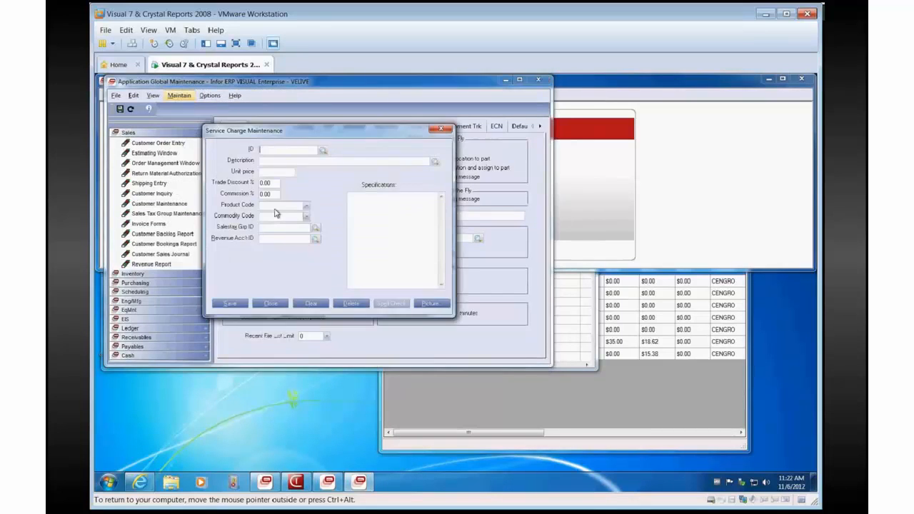
pyautogui.click(320, 152)
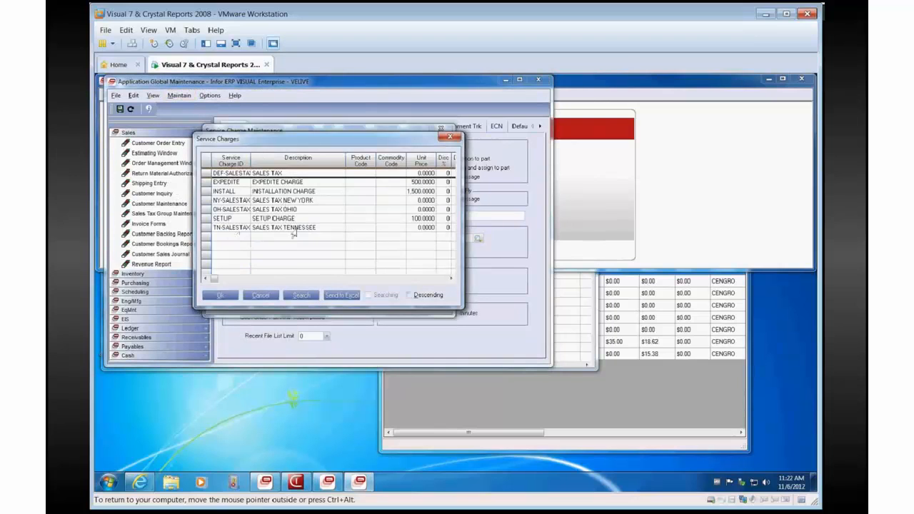
# Step: Compare the state sales tax service charges, load OH-SALESTAX to view its revenue account, and minimize Application Global Maintenance
pyautogui.click(223, 209)
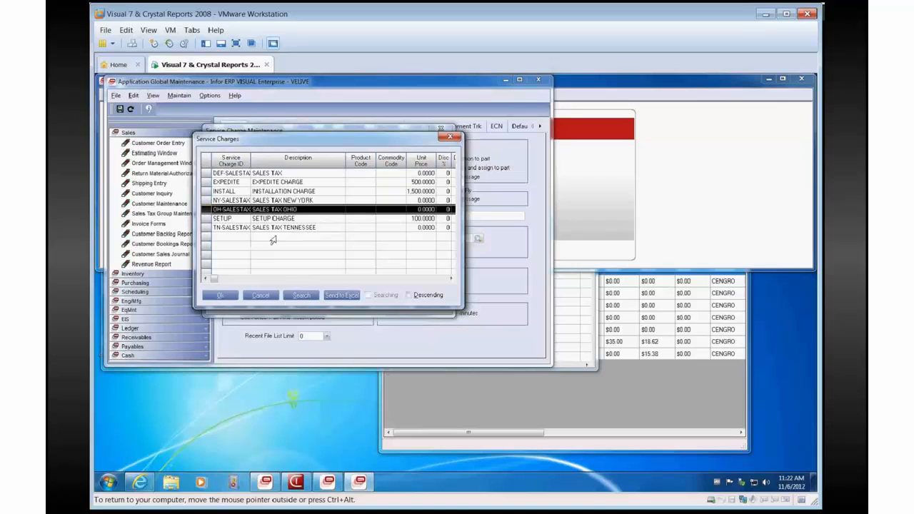
pyautogui.click(228, 229)
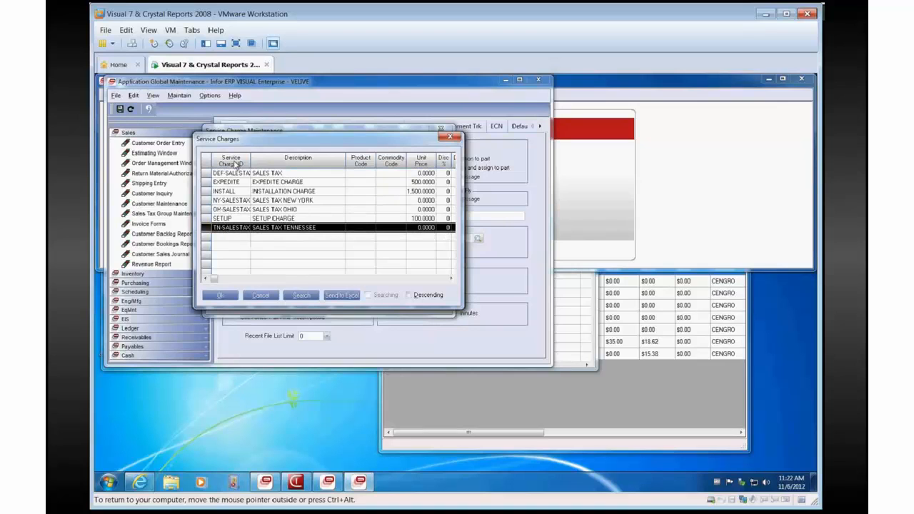
pyautogui.click(218, 174)
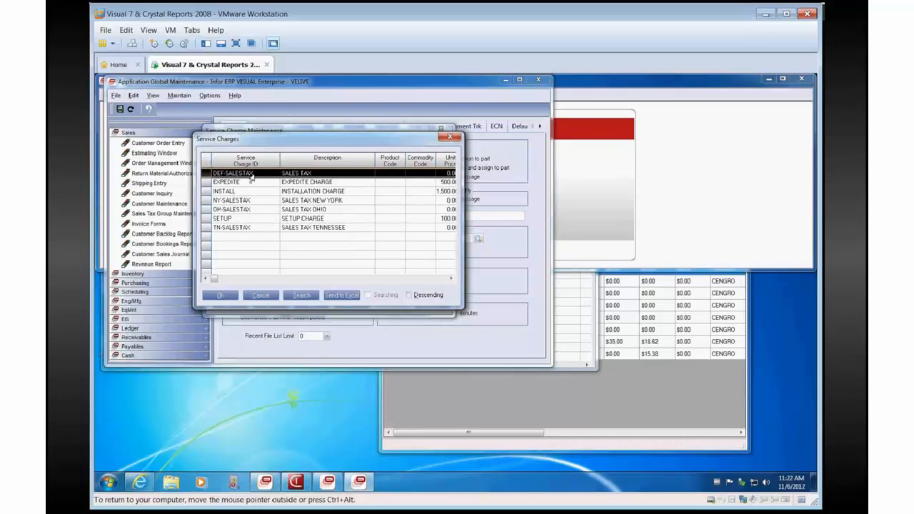
pyautogui.click(226, 208)
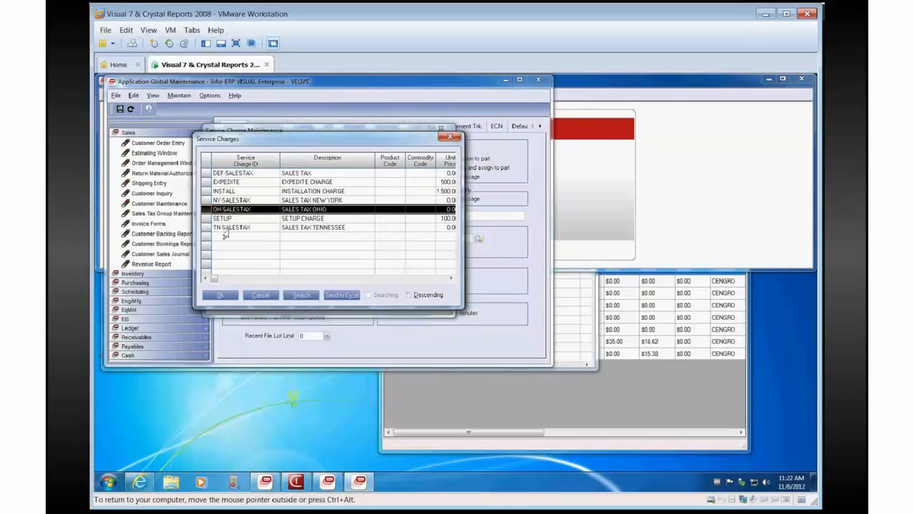
pyautogui.doubleClick(229, 211)
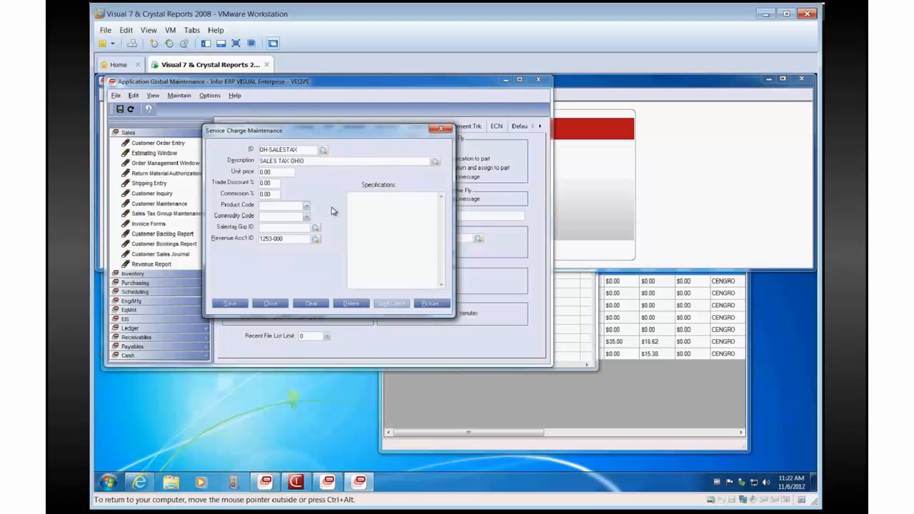
pyautogui.click(505, 81)
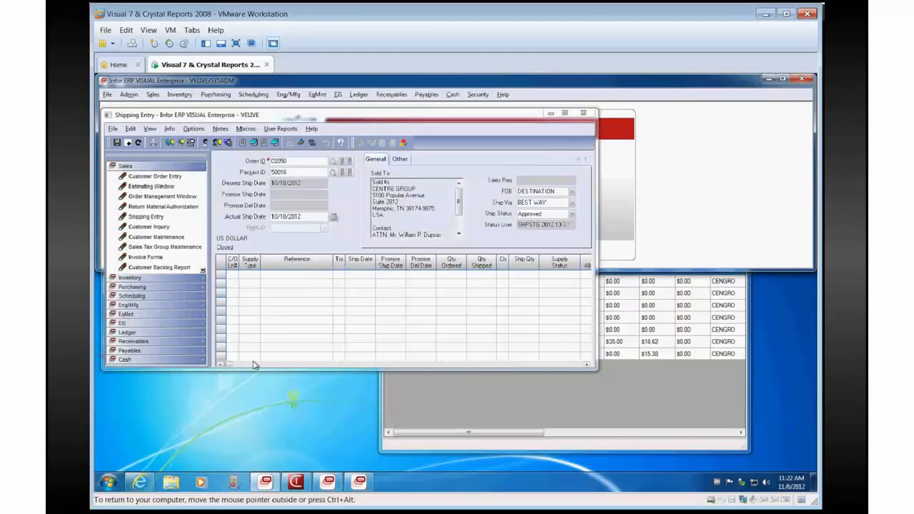
# Step: Reopen packlist 50016 for editing, check the unit price and actual freight of its lines, and select the sales tax line
pyautogui.click(129, 129)
pyautogui.click(150, 262)
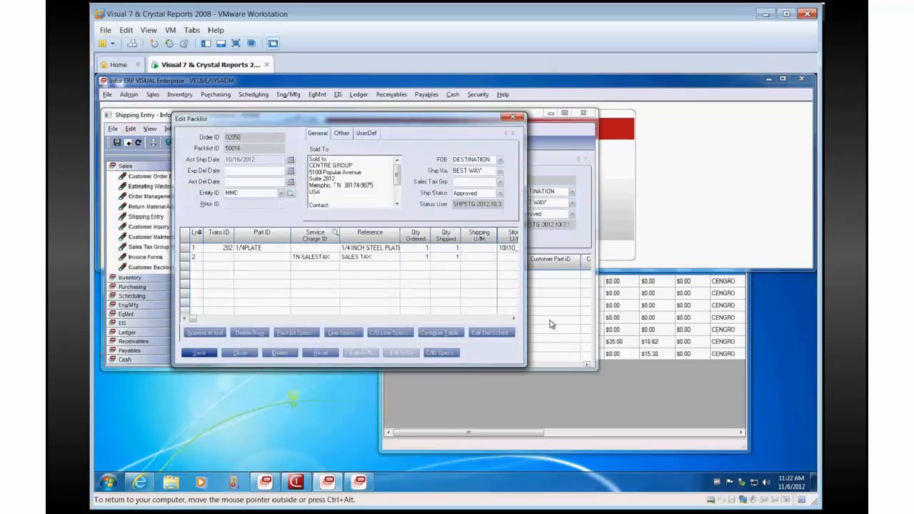
pyautogui.click(512, 318)
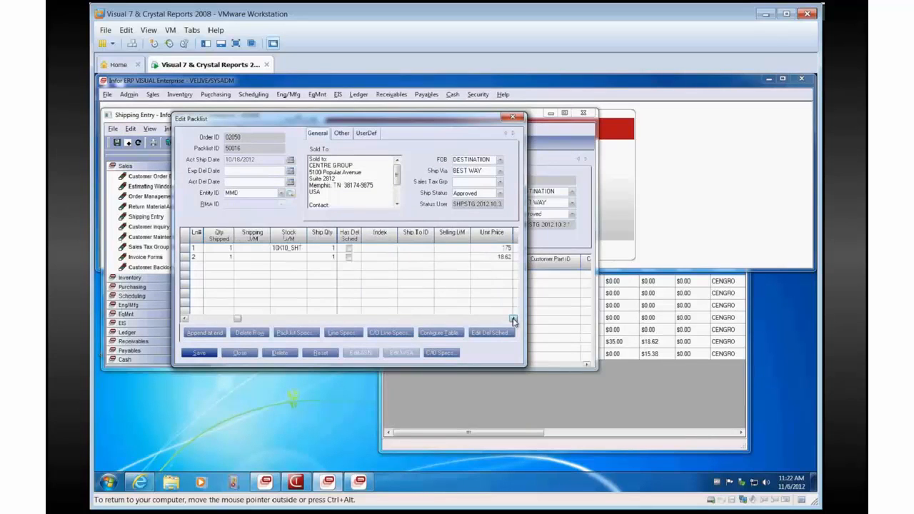
pyautogui.click(513, 318)
pyautogui.click(513, 317)
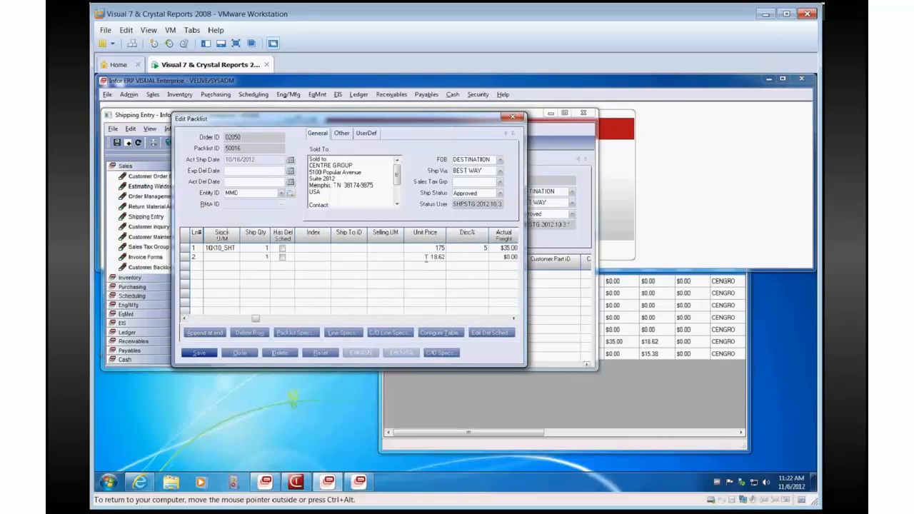
pyautogui.click(225, 319)
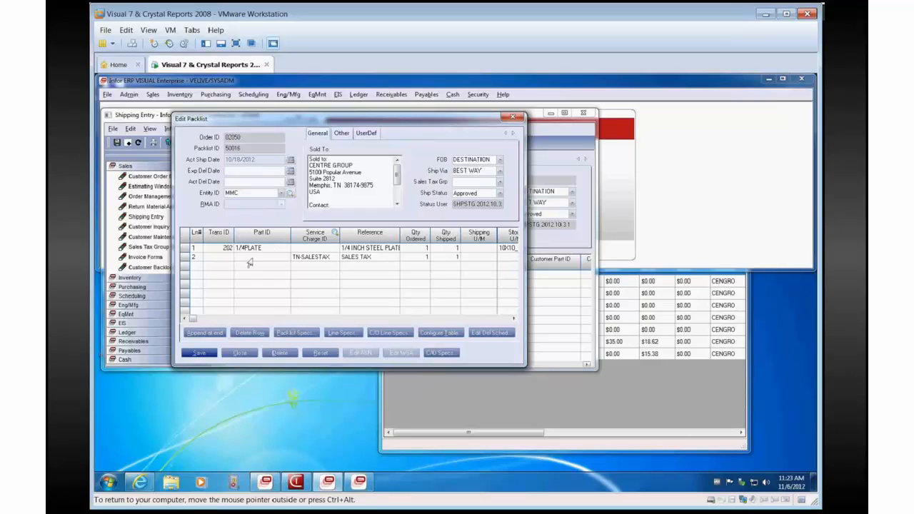
pyautogui.click(184, 260)
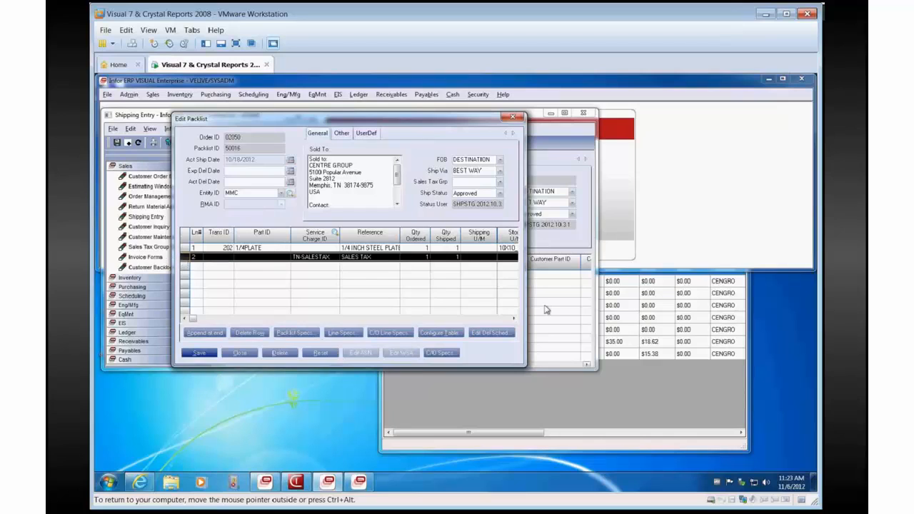
# Step: Switch to the SpeedTax website, open transaction 50016, and compare its document number with the packlist ID in VISUAL
pyautogui.click(141, 482)
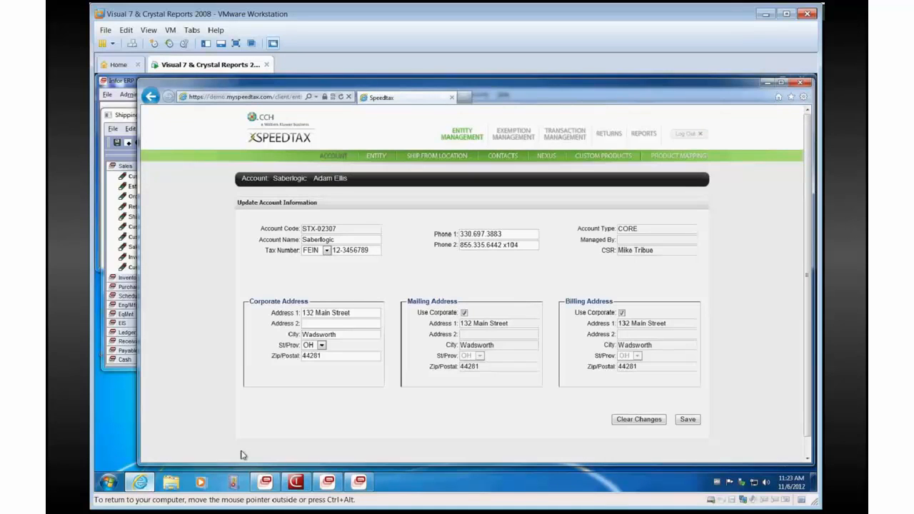
pyautogui.click(553, 140)
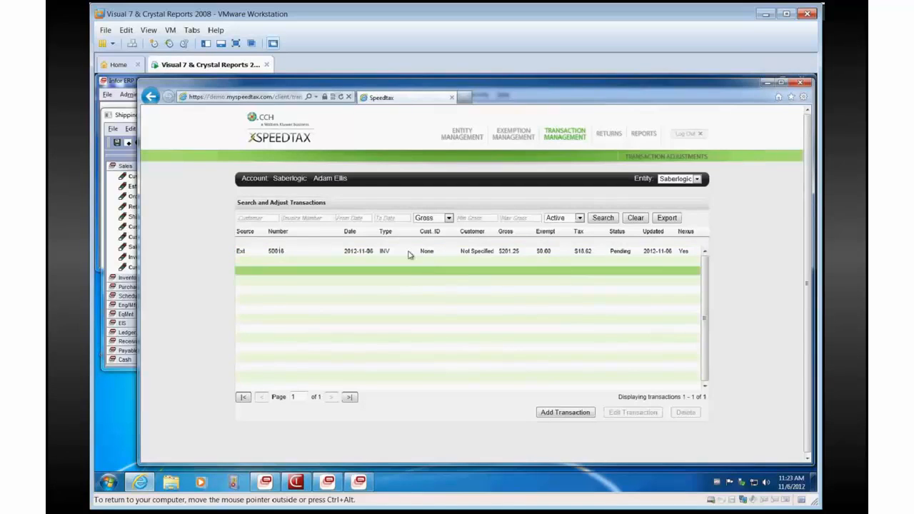
pyautogui.click(347, 251)
pyautogui.moveTo(365, 81); pyautogui.dragTo(360, 100)
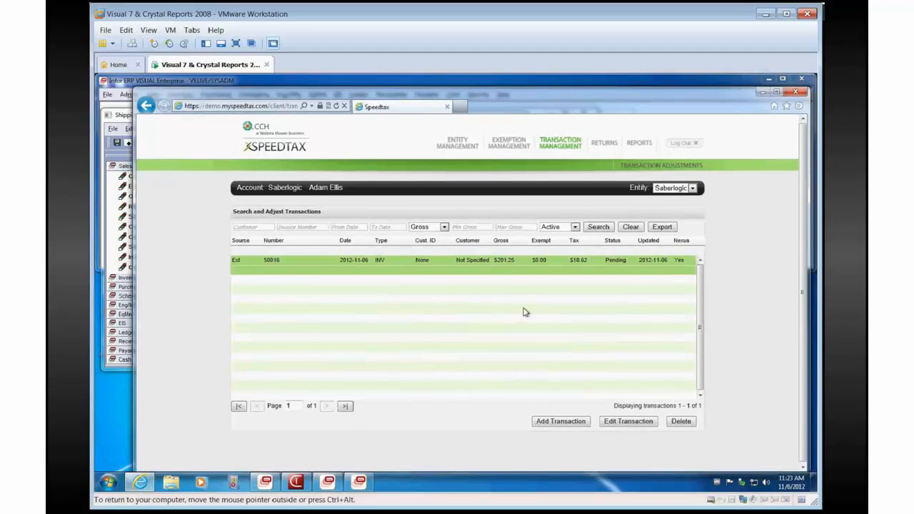
pyautogui.doubleClick(375, 262)
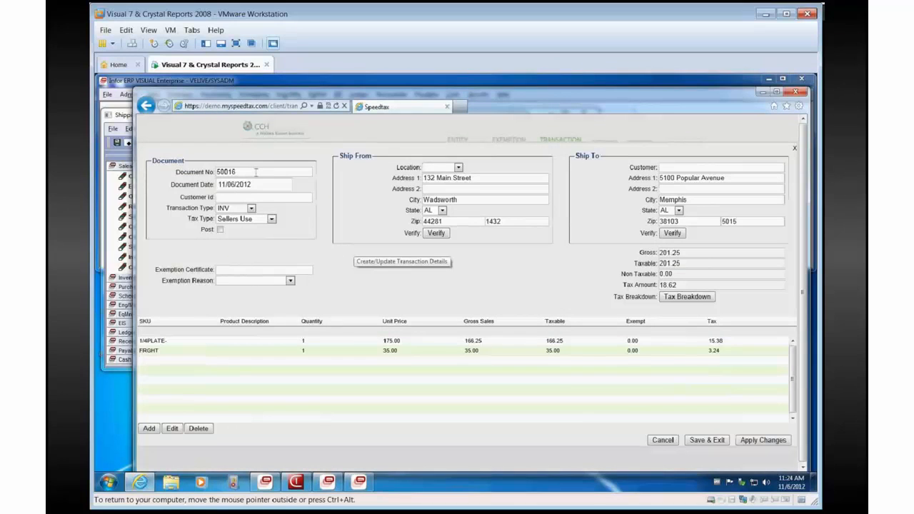
pyautogui.click(369, 486)
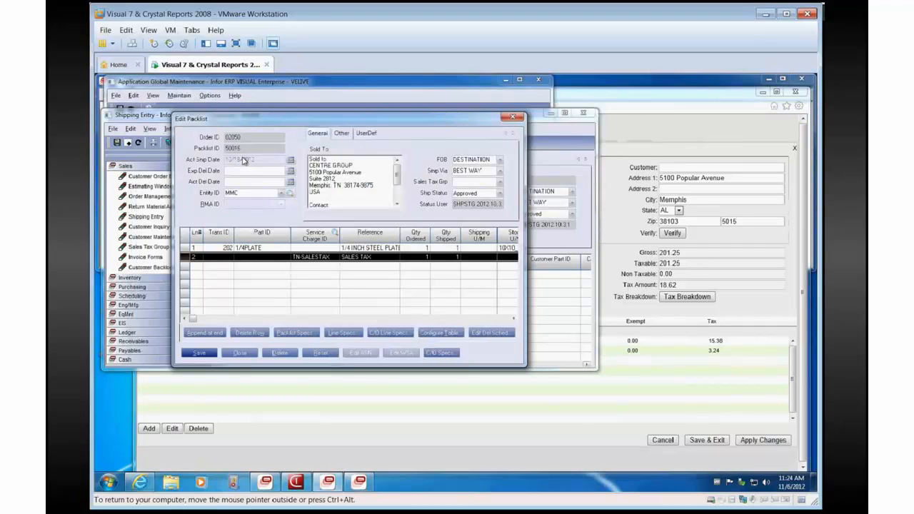
pyautogui.click(638, 106)
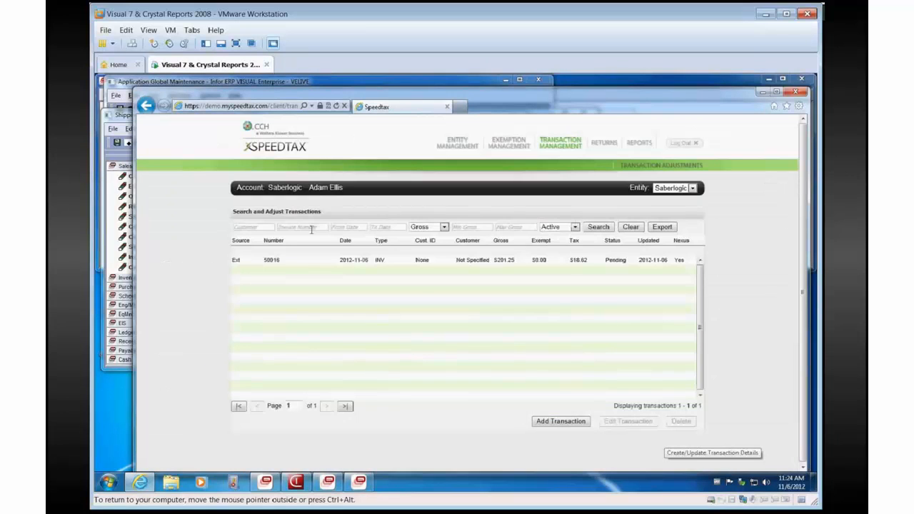
pyautogui.write('50016')
pyautogui.press('BackSpace')
pyautogui.press('BackSpace')
pyautogui.press('BackSpace')
pyautogui.press('BackSpace')
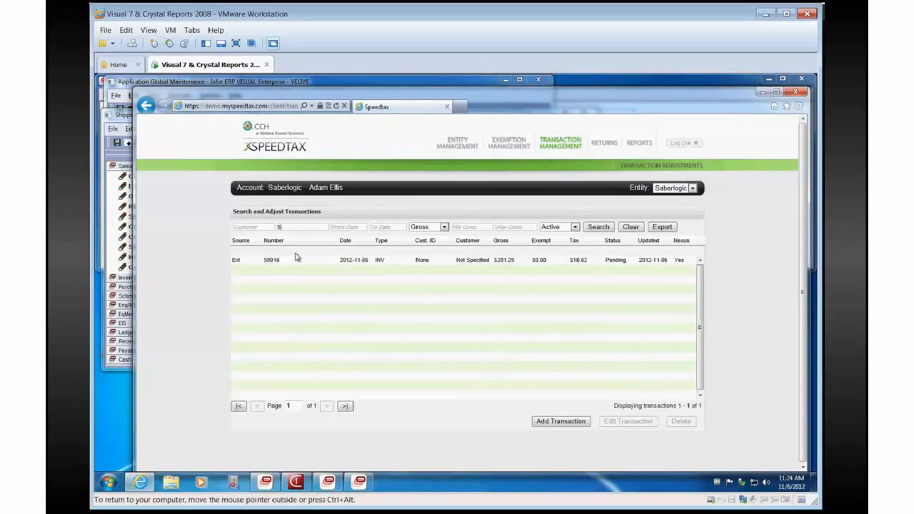
# Step: Reopen transaction 50016, examine its FRGHT line and the tax breakdown by jurisdiction, and close the breakdown
pyautogui.click(297, 259)
pyautogui.click(618, 423)
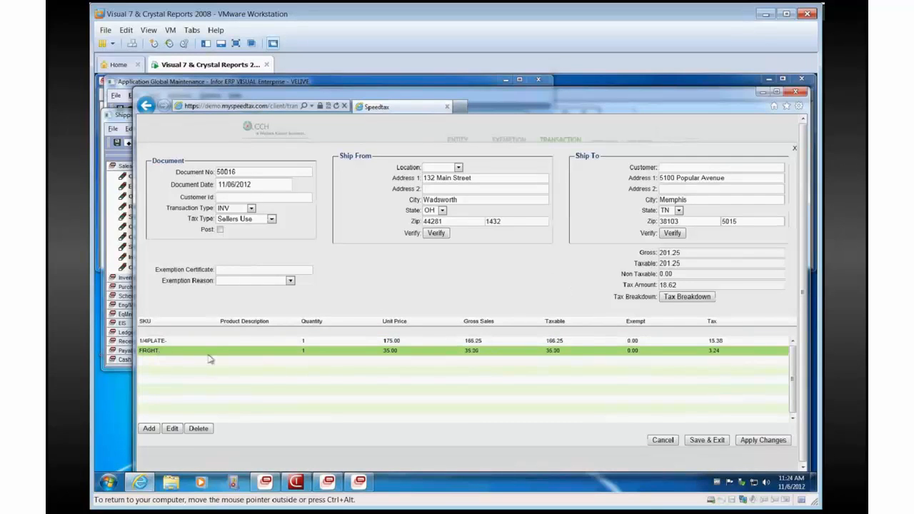
pyautogui.moveTo(159, 350); pyautogui.dragTo(147, 352)
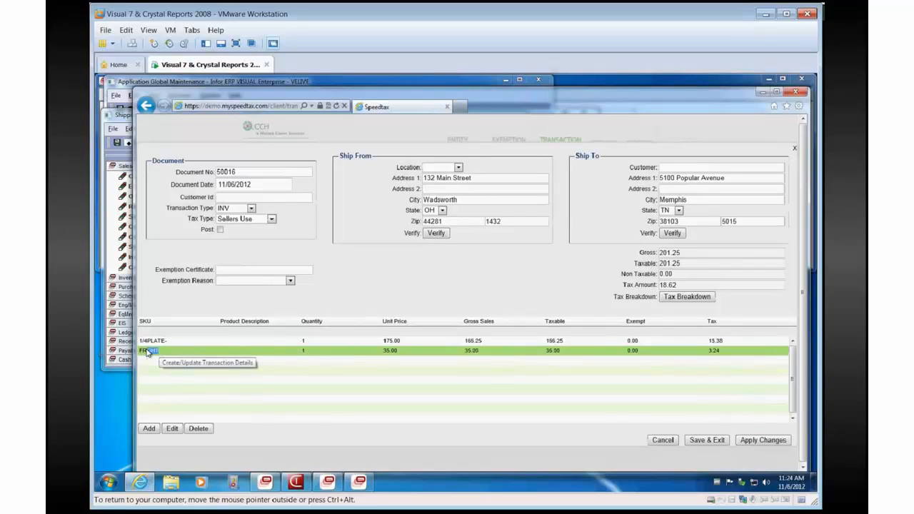
pyautogui.click(147, 352)
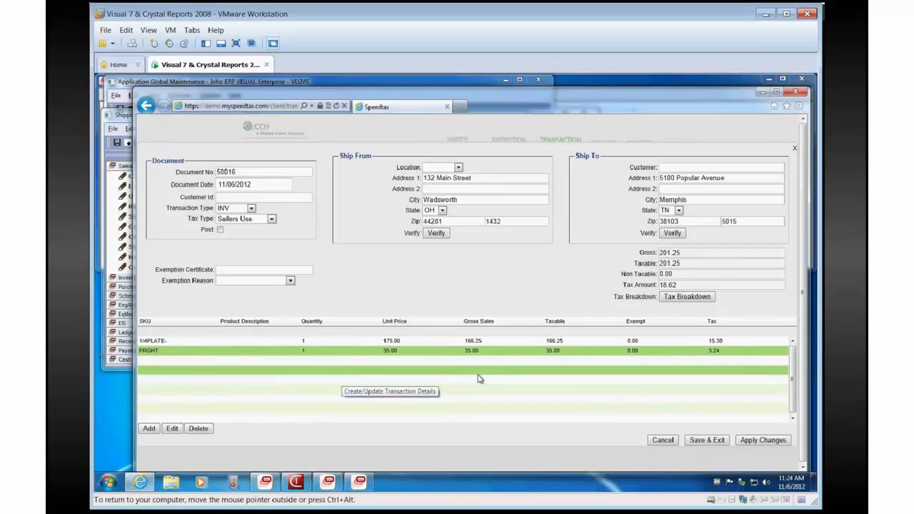
pyautogui.click(687, 296)
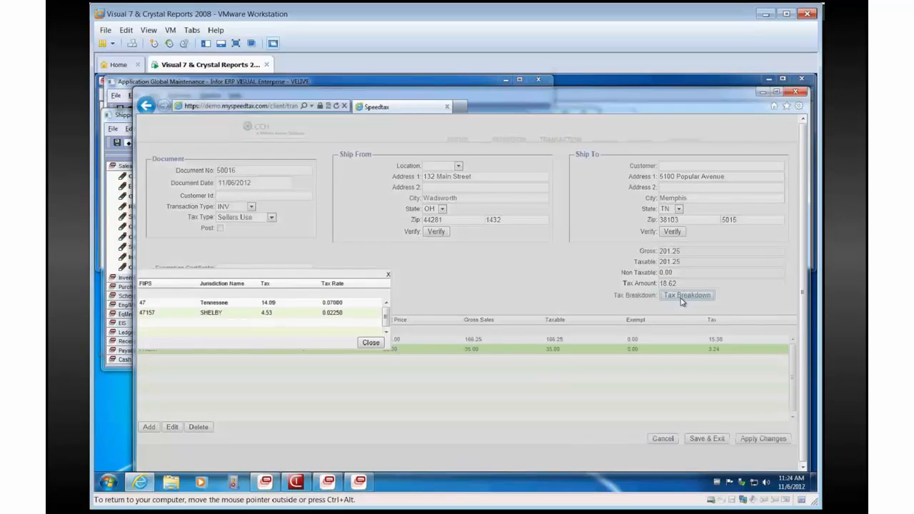
pyautogui.moveTo(208, 281); pyautogui.dragTo(302, 287)
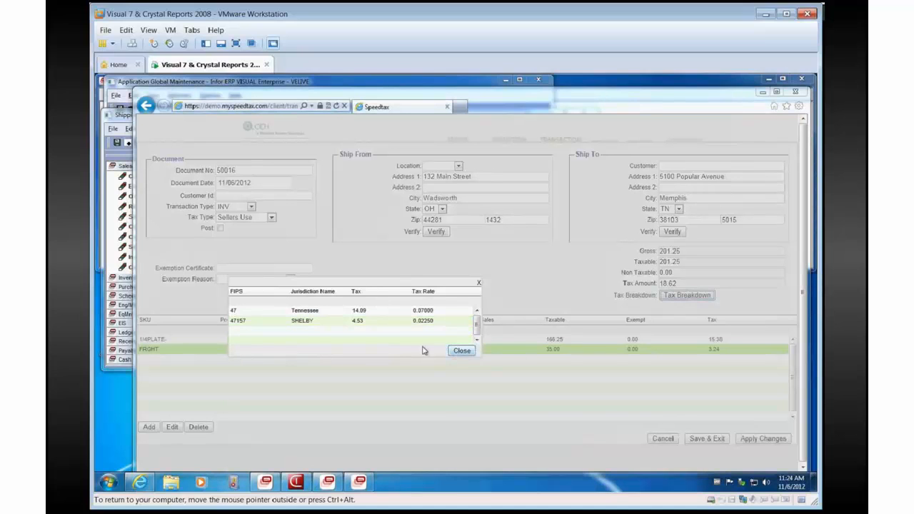
pyautogui.click(460, 351)
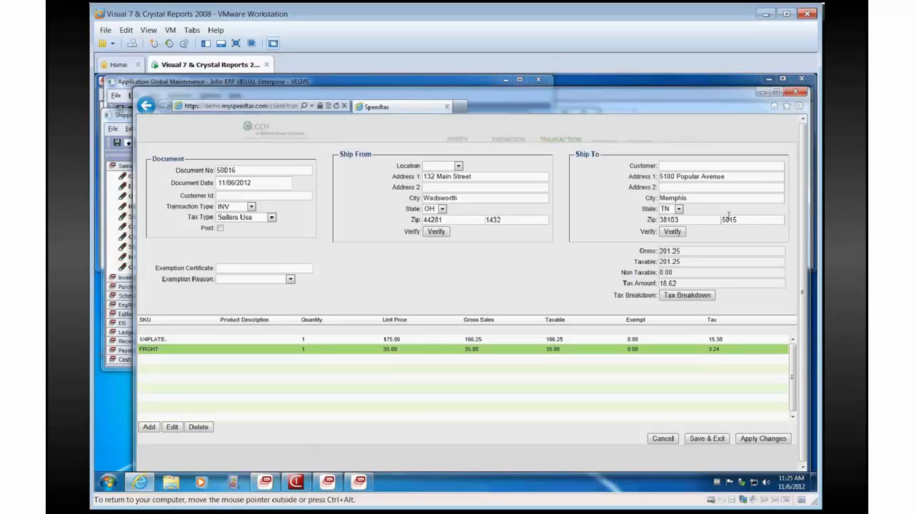
# Step: Save and exit transaction 50016 and review the entity's nexus list down to Ohio
pyautogui.click(725, 440)
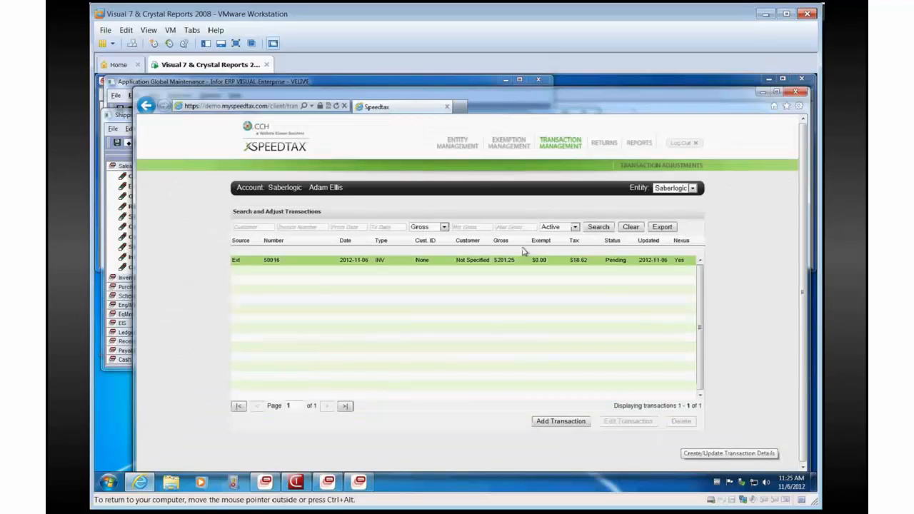
pyautogui.click(456, 146)
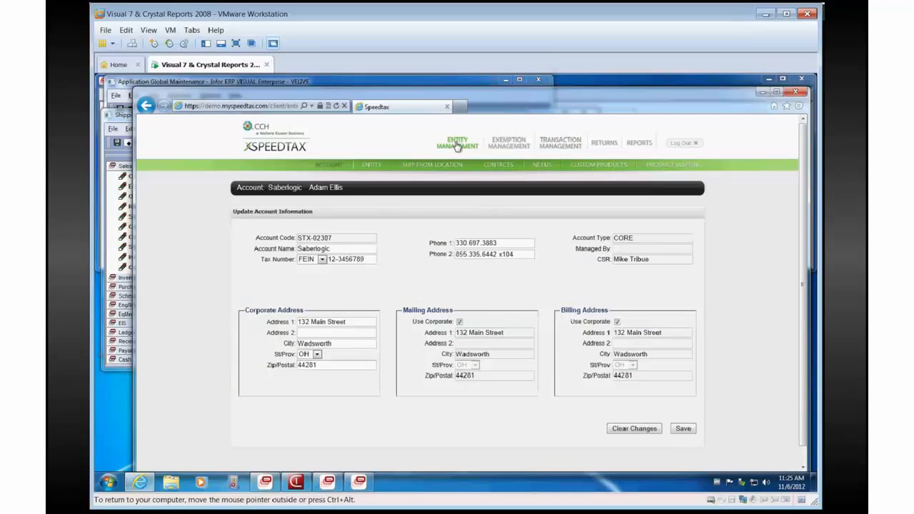
pyautogui.click(541, 165)
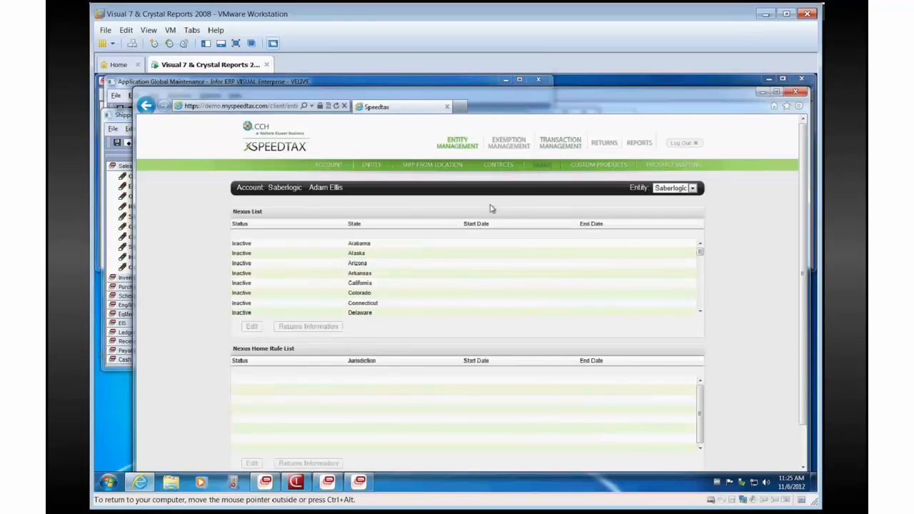
pyautogui.moveTo(699, 251); pyautogui.dragTo(700, 293)
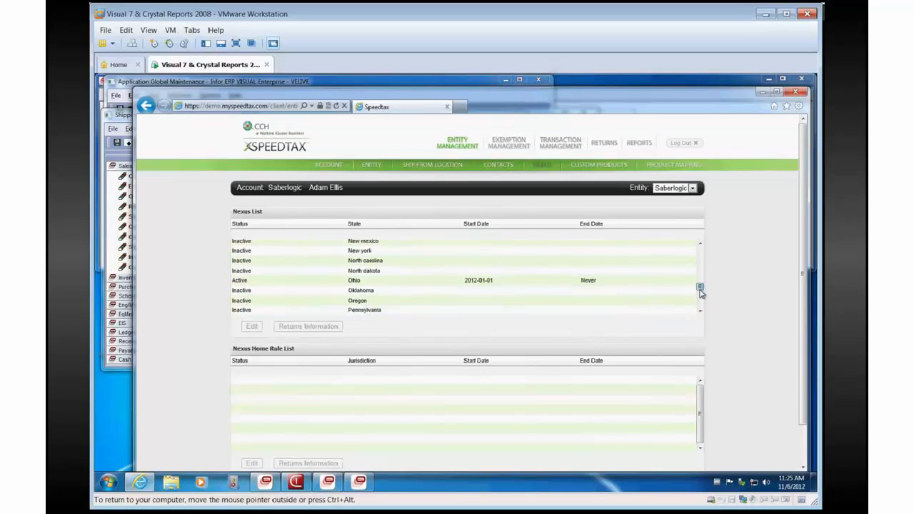
# Step: Check packlist 50016's ship-to state in VISUAL, find Tennessee in the SpeedTax nexus list, view its nexus dates, and cancel the edit
pyautogui.click(111, 117)
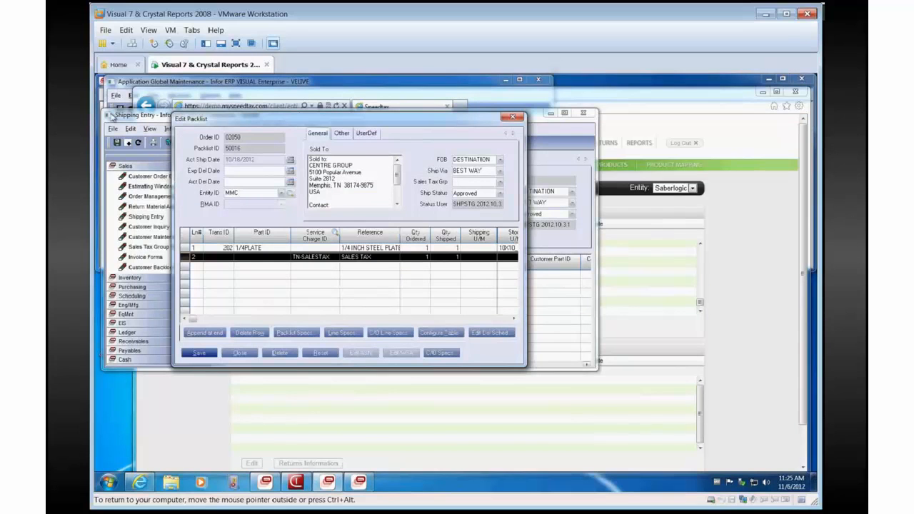
pyautogui.click(686, 122)
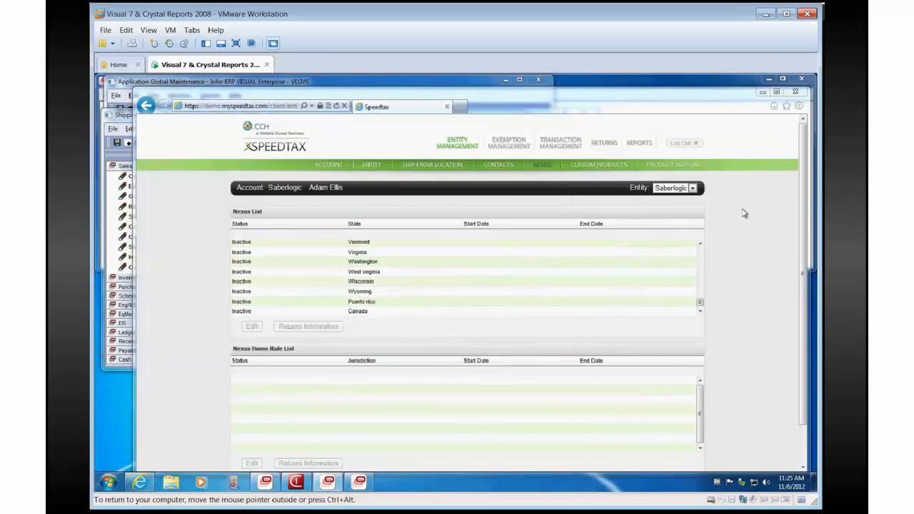
pyautogui.moveTo(700, 301); pyautogui.dragTo(700, 292)
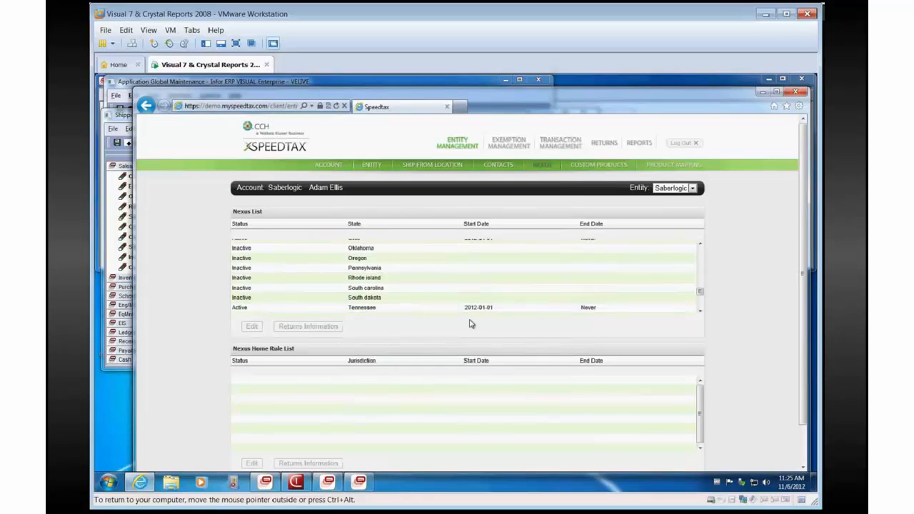
pyautogui.click(253, 327)
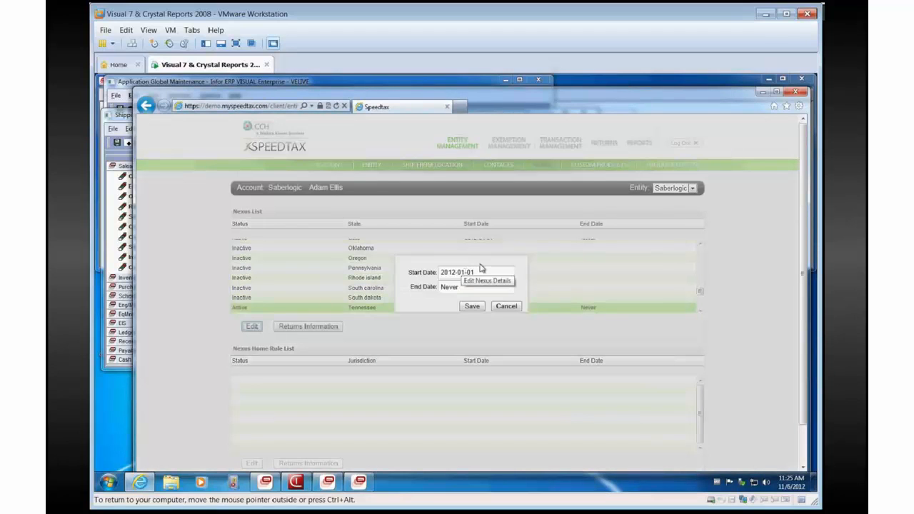
pyautogui.click(509, 307)
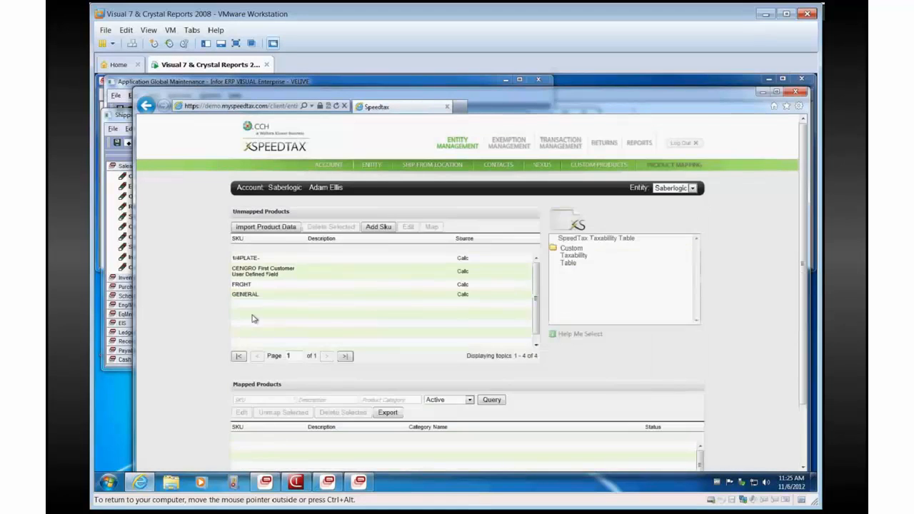
# Step: In SpeedTax product mapping, open unmapped SKU 1/4PLATE- for editing, review the mapped products area, cancel, and try the mapping option
pyautogui.click(292, 259)
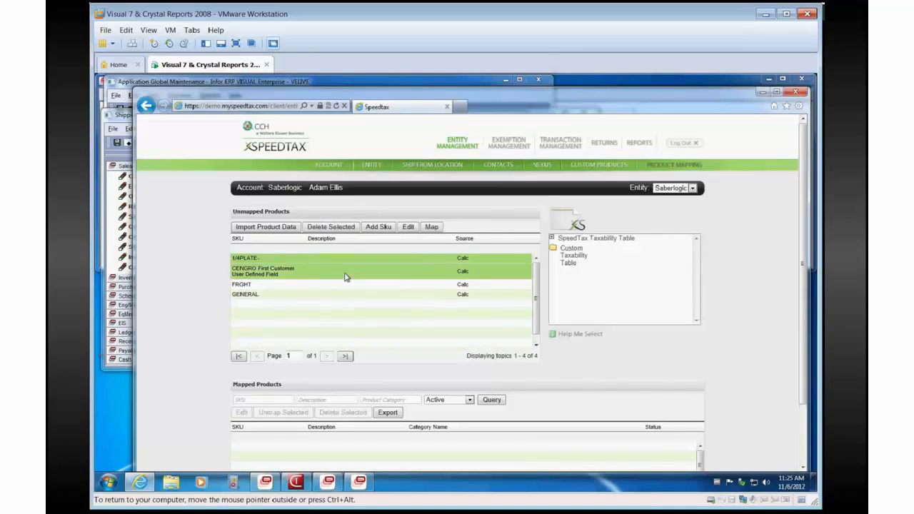
pyautogui.click(410, 227)
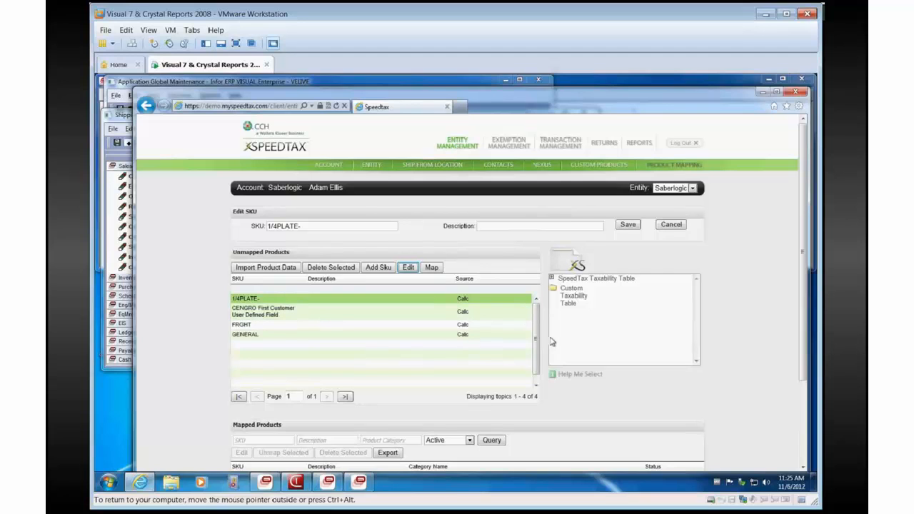
pyautogui.scroll(-2, 793, 314)
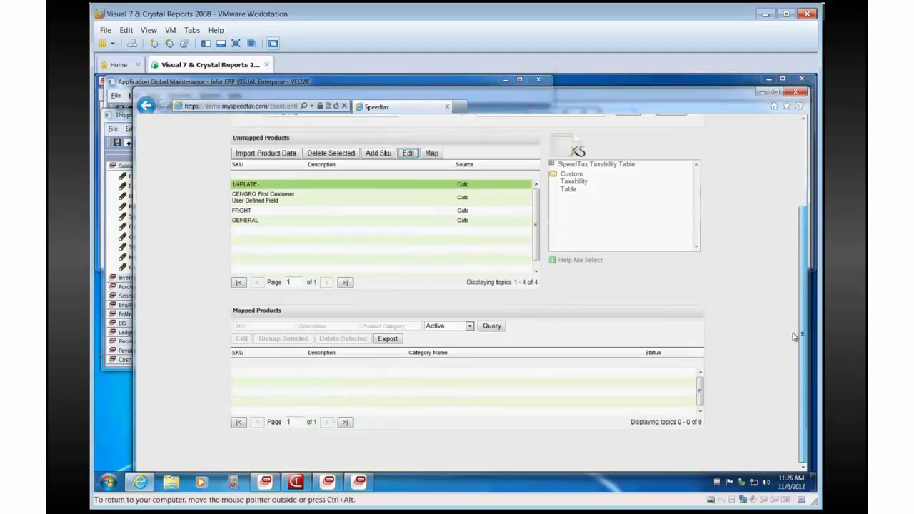
pyautogui.scroll(1, 782, 321)
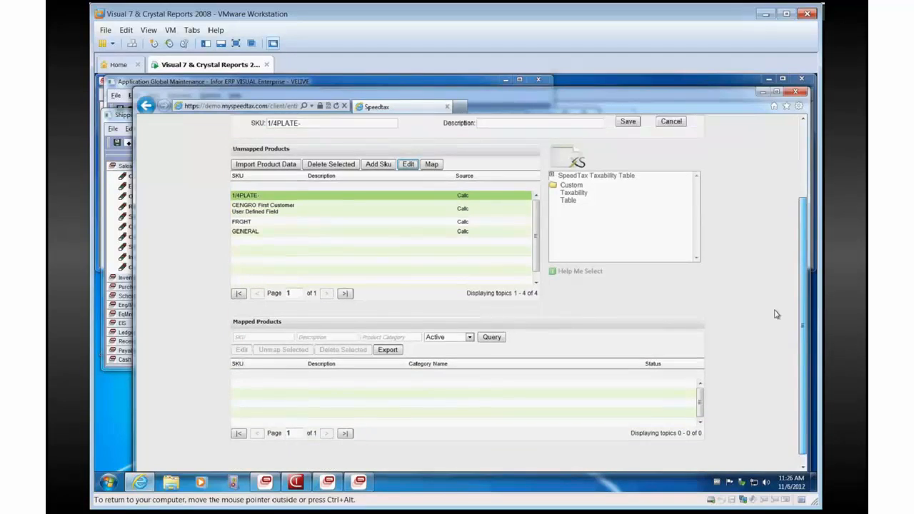
pyautogui.scroll(1, 769, 298)
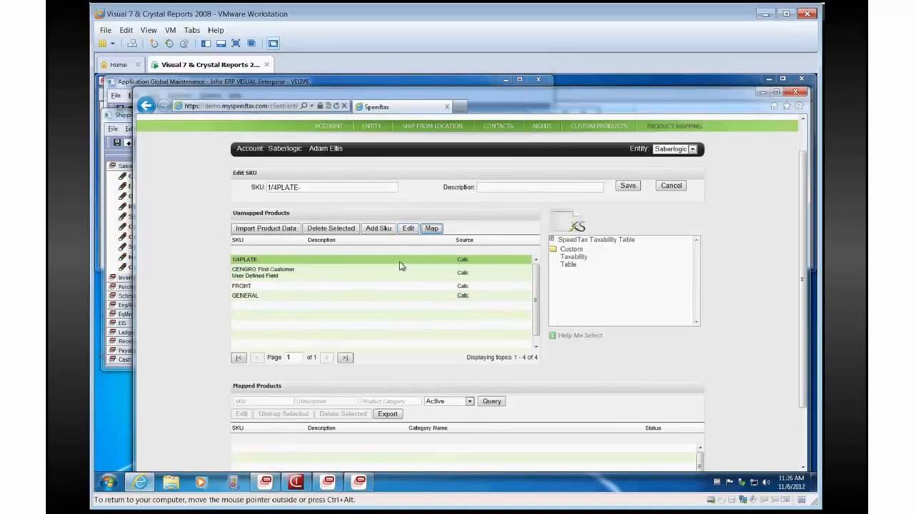
pyautogui.click(672, 185)
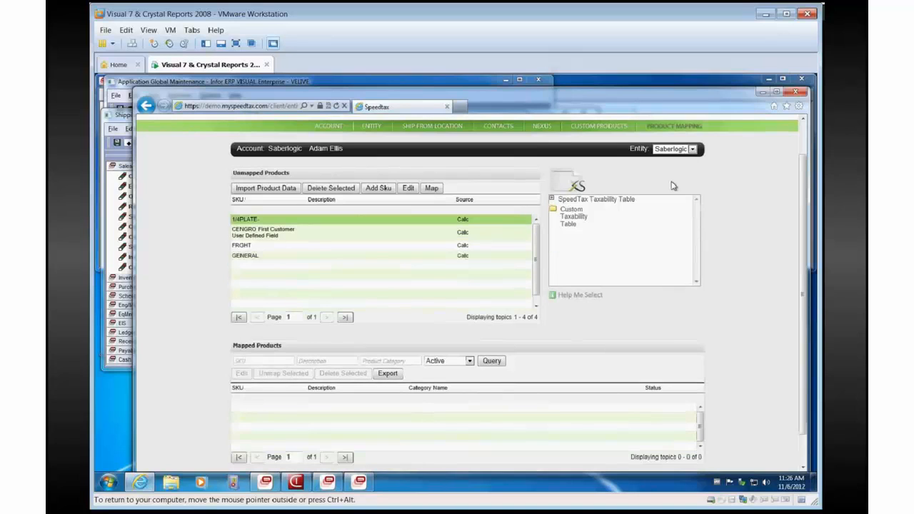
pyautogui.click(428, 189)
pyautogui.scroll(1, 742, 246)
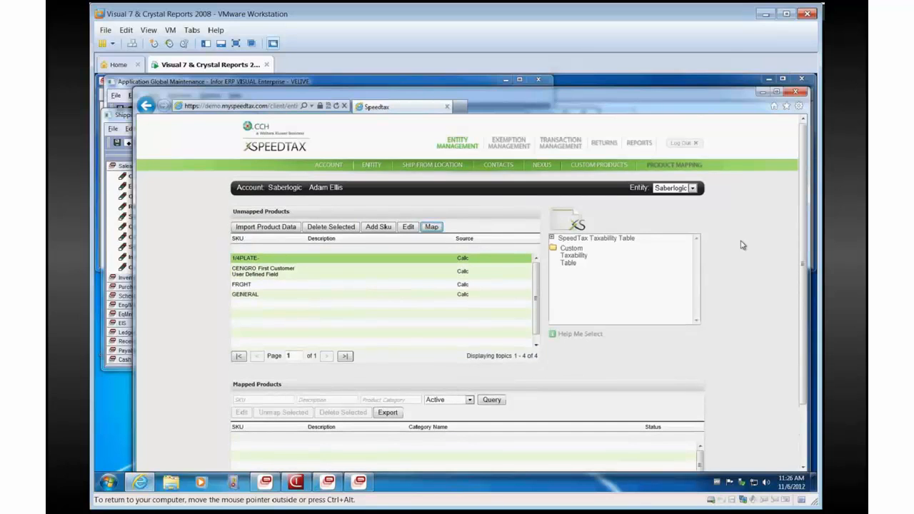
# Step: Look through the ship-from location, entity, account and transaction management pages
pyautogui.click(433, 165)
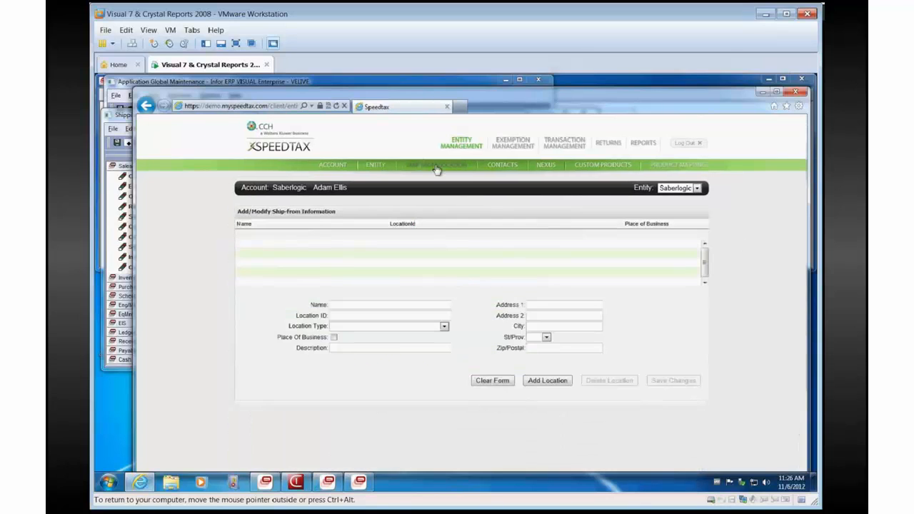
pyautogui.click(371, 167)
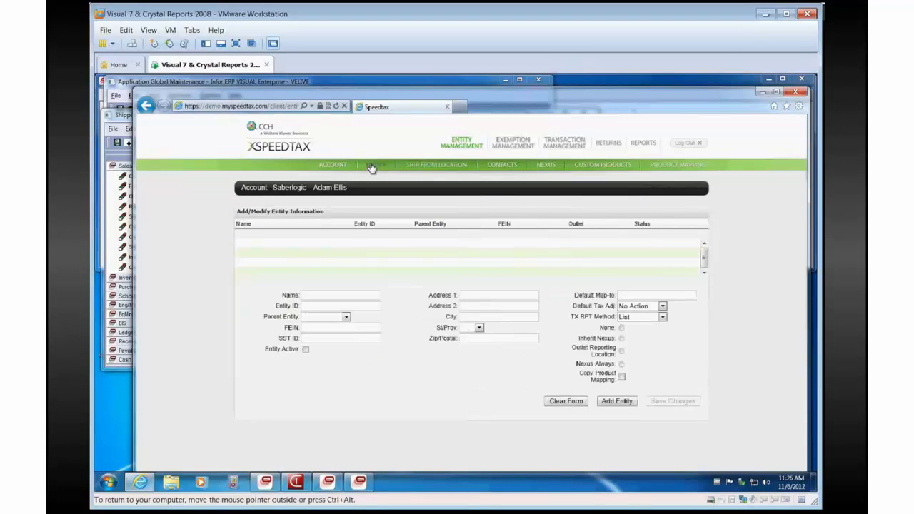
pyautogui.click(326, 170)
pyautogui.click(548, 143)
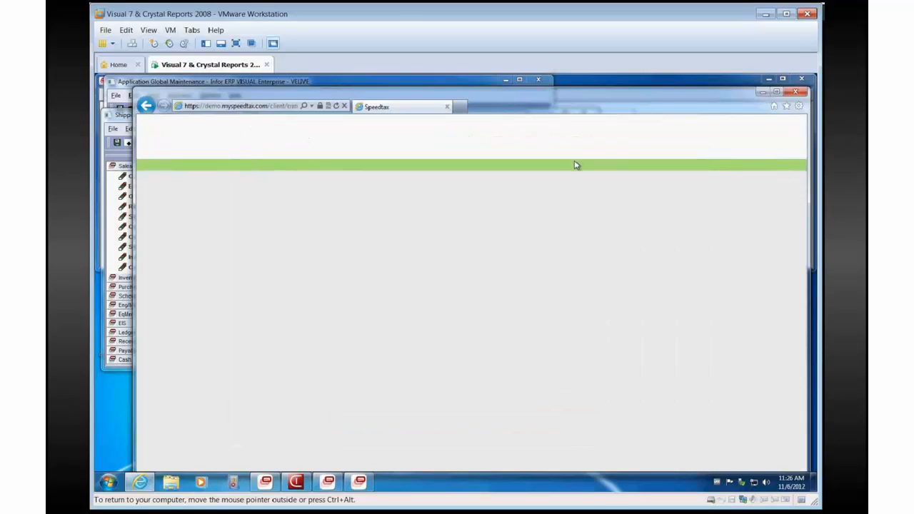
# Step: Generate the State Reconciliation report for Saberlogic and all states as PDF, and save StateReconciliation.pdf to the desktop
pyautogui.click(635, 145)
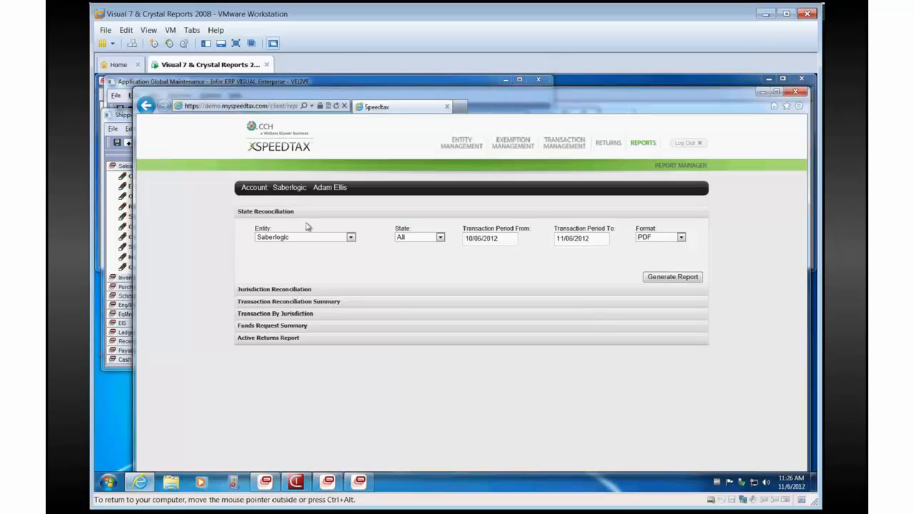
pyautogui.click(665, 279)
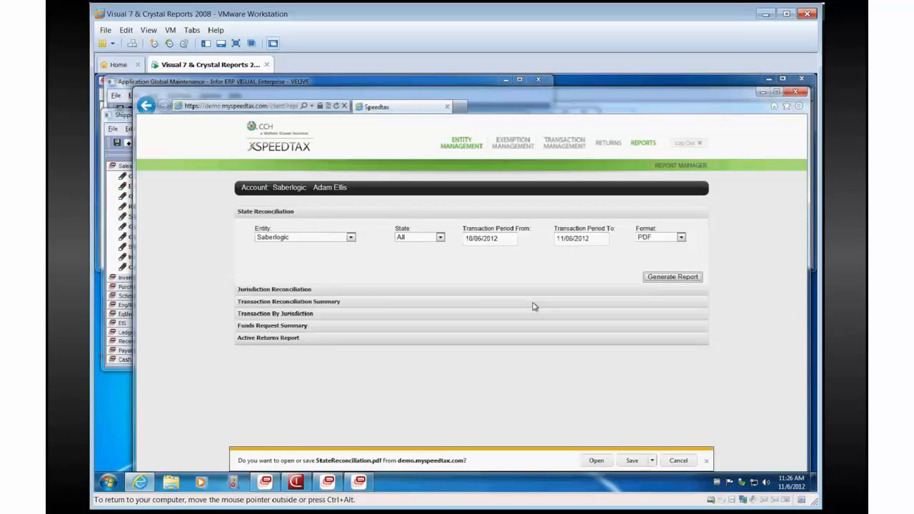
pyautogui.click(652, 460)
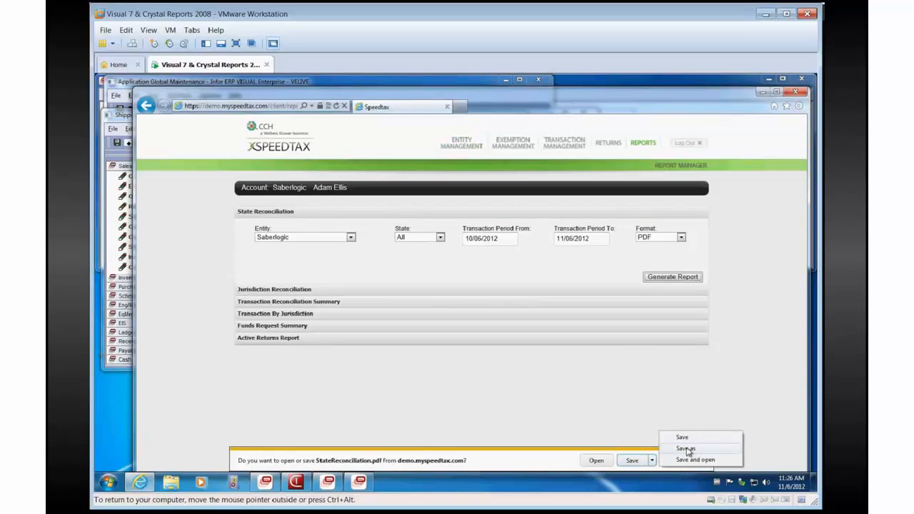
pyautogui.click(685, 449)
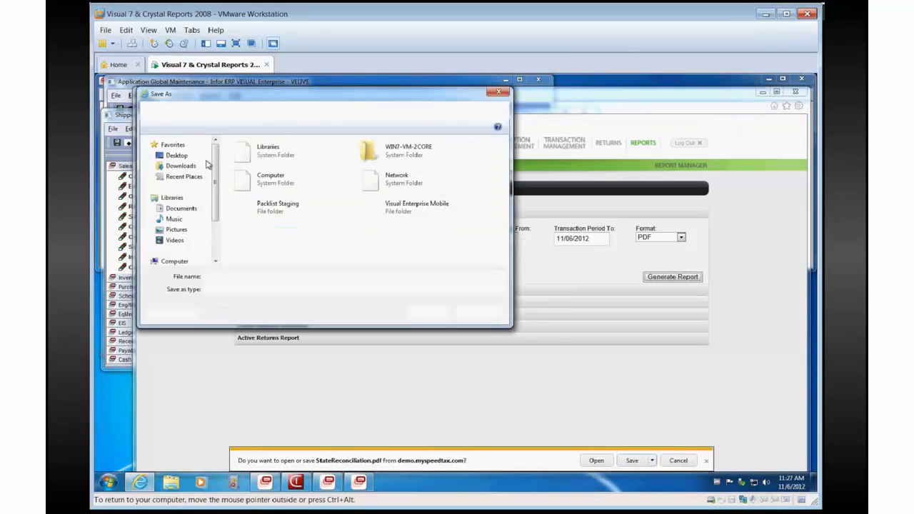
pyautogui.click(430, 313)
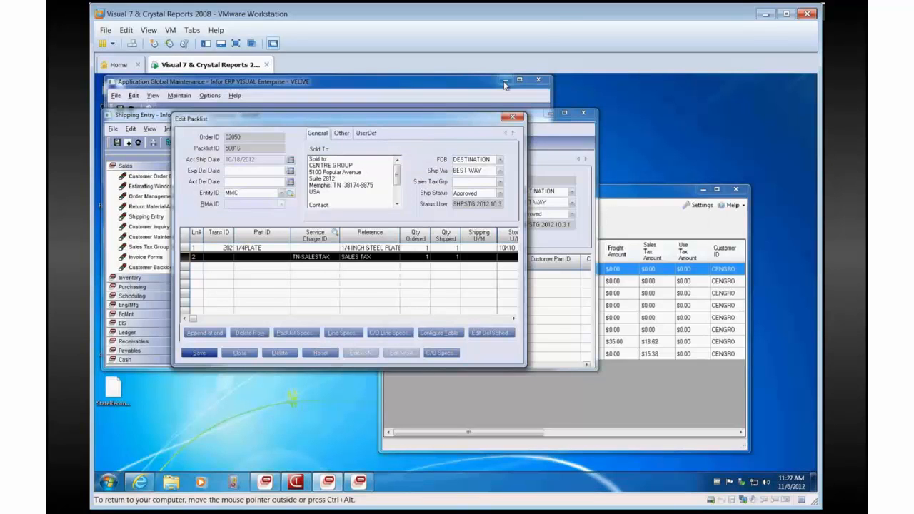
# Step: Minimize the VISUAL windows, open the saved StateReconciliation.pdf, review the jurisdiction amounts on both pages, and close the report
pyautogui.click(505, 81)
pyautogui.click(552, 113)
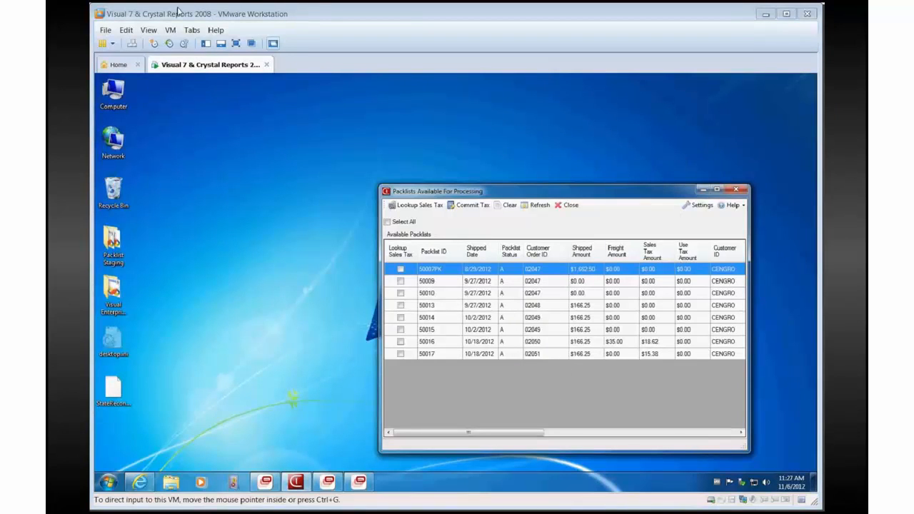
pyautogui.moveTo(112, 342); pyautogui.dragTo(94, 474)
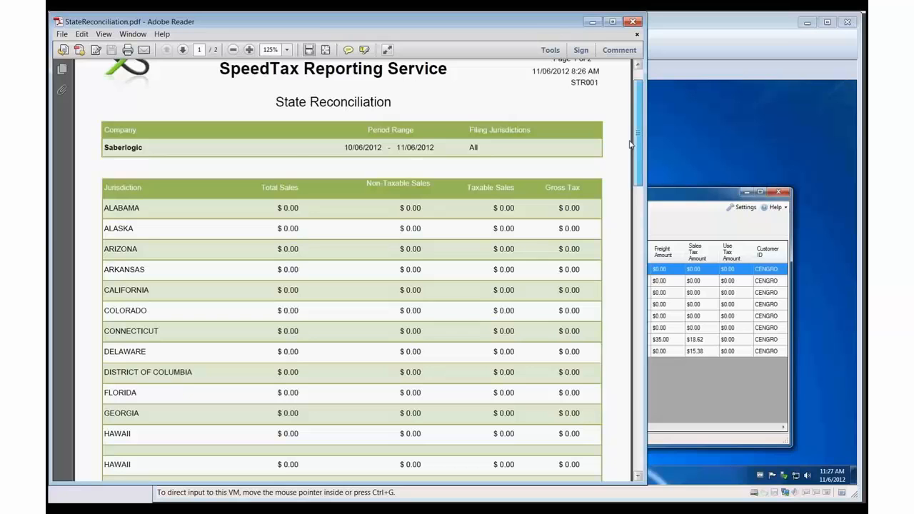
pyautogui.moveTo(631, 144); pyautogui.dragTo(609, 402)
pyautogui.scroll(1, 608, 402)
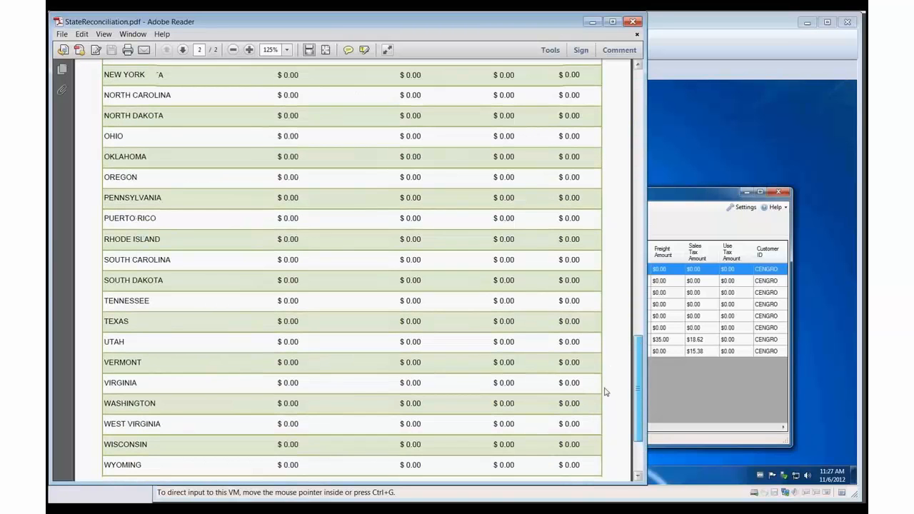
pyautogui.scroll(1, 603, 389)
pyautogui.scroll(-1, 221, 347)
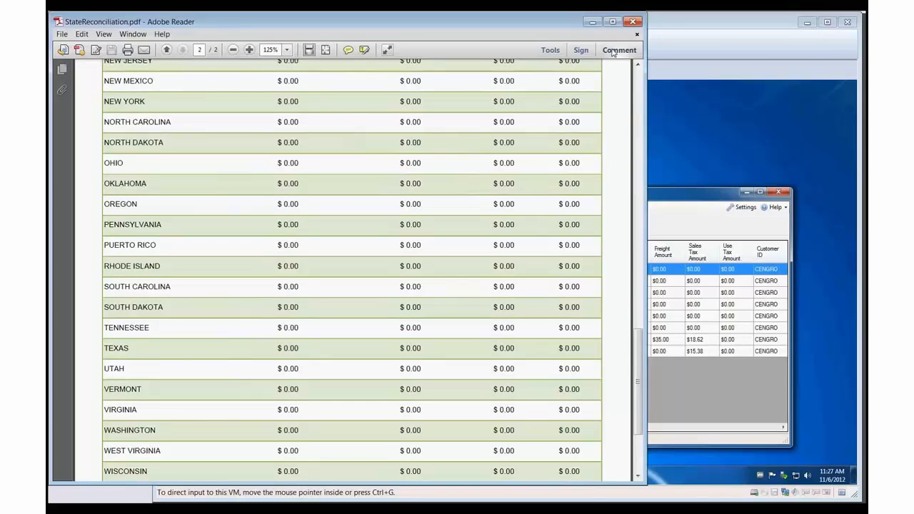
pyautogui.click(632, 22)
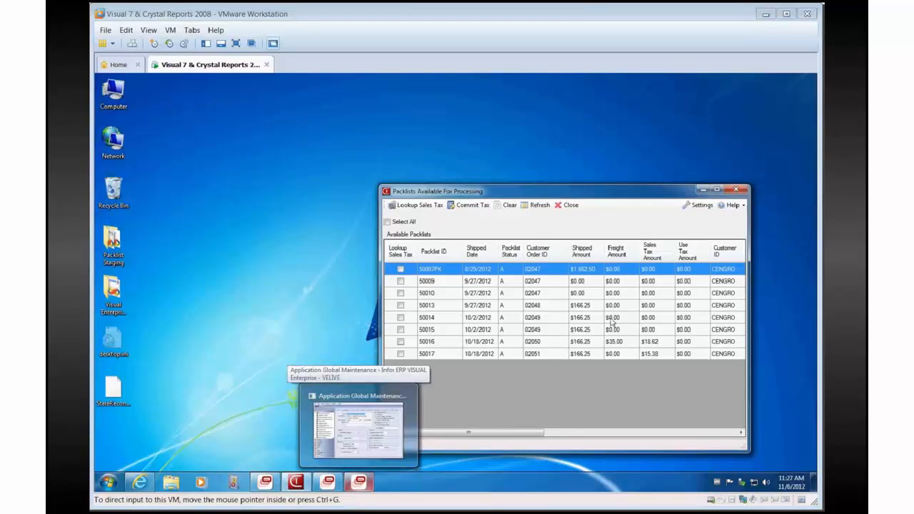
# Step: Close Application Global Maintenance and move the Packlists Available For Processing window to the middle of the desktop
pyautogui.click(361, 484)
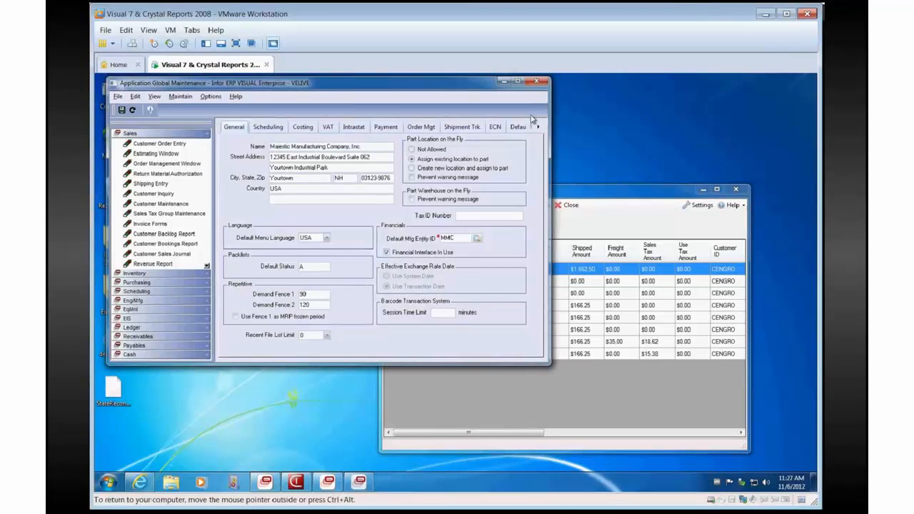
pyautogui.click(537, 81)
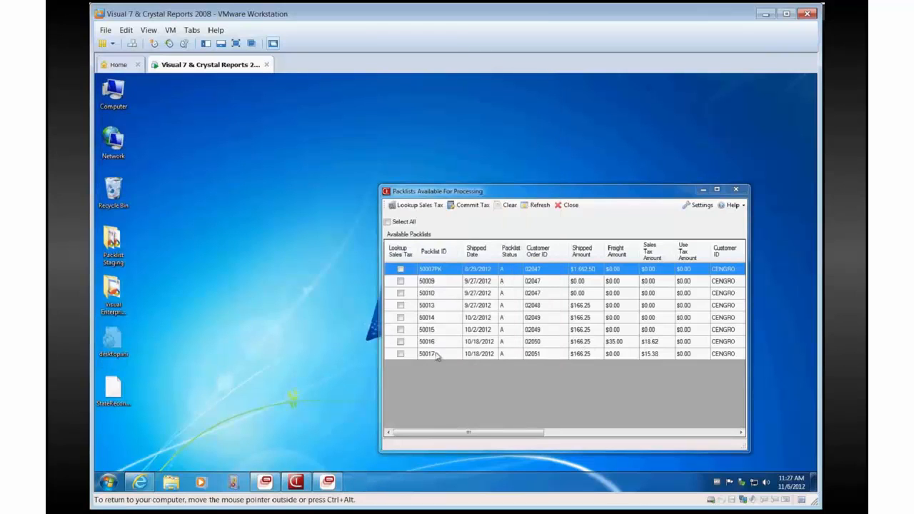
pyautogui.click(457, 194)
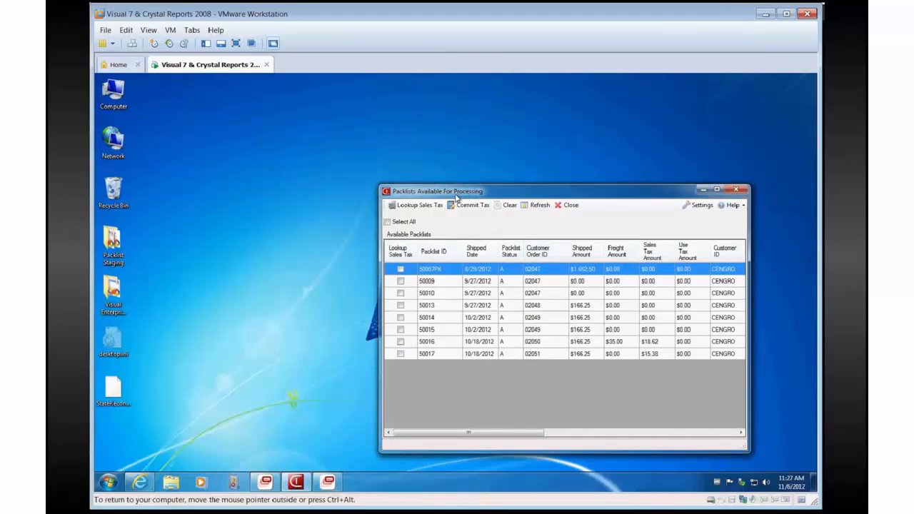
pyautogui.moveTo(455, 198); pyautogui.dragTo(296, 161)
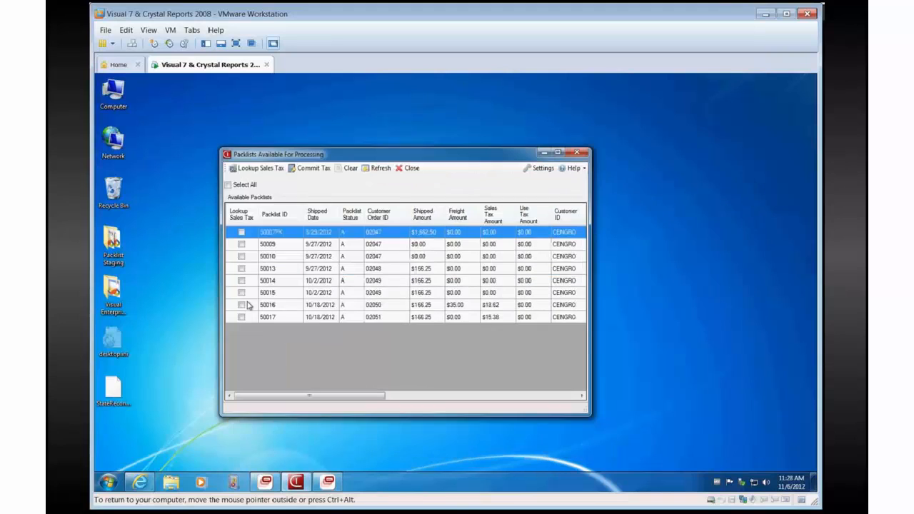
# Step: Commit the sales tax for packlist 50016, confirm the action, and close the progress log
pyautogui.click(243, 304)
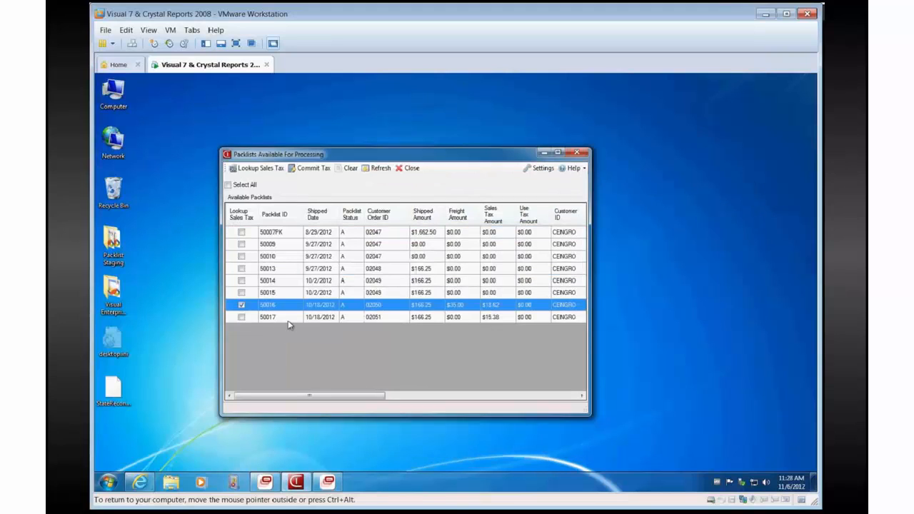
pyautogui.click(307, 170)
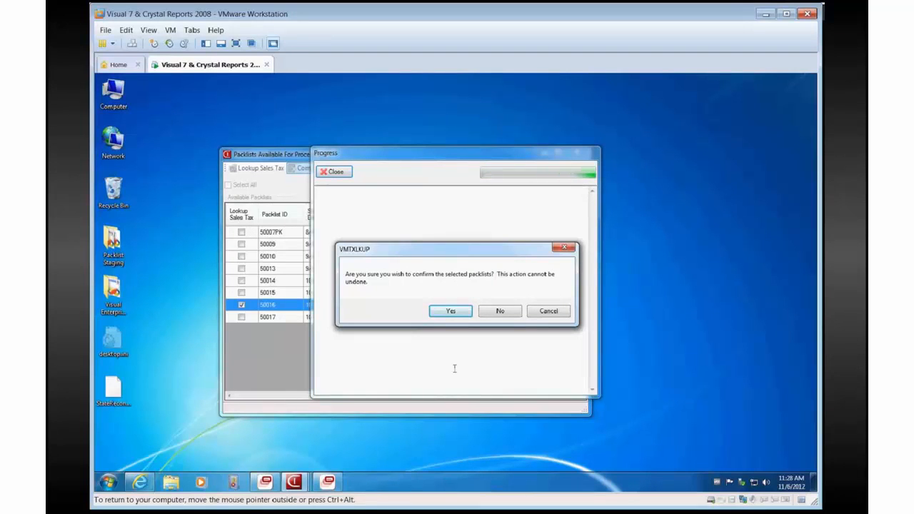
pyautogui.click(450, 311)
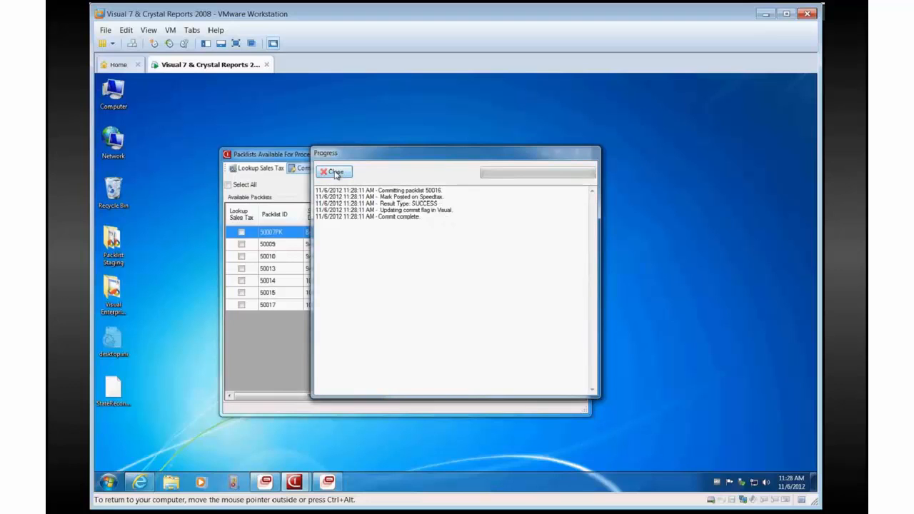
pyautogui.click(335, 172)
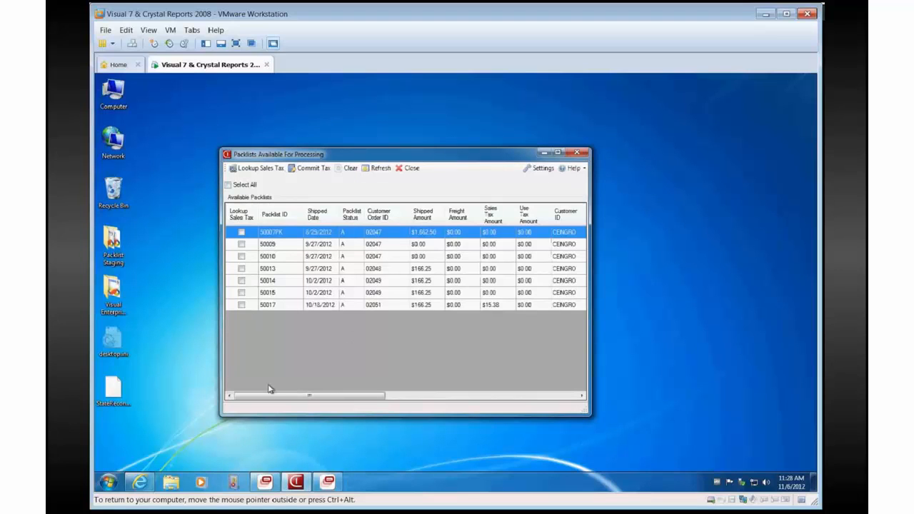
# Step: Switch to SpeedTax transaction management, dismiss the download notice, and check the status of transaction 50016
pyautogui.click(140, 482)
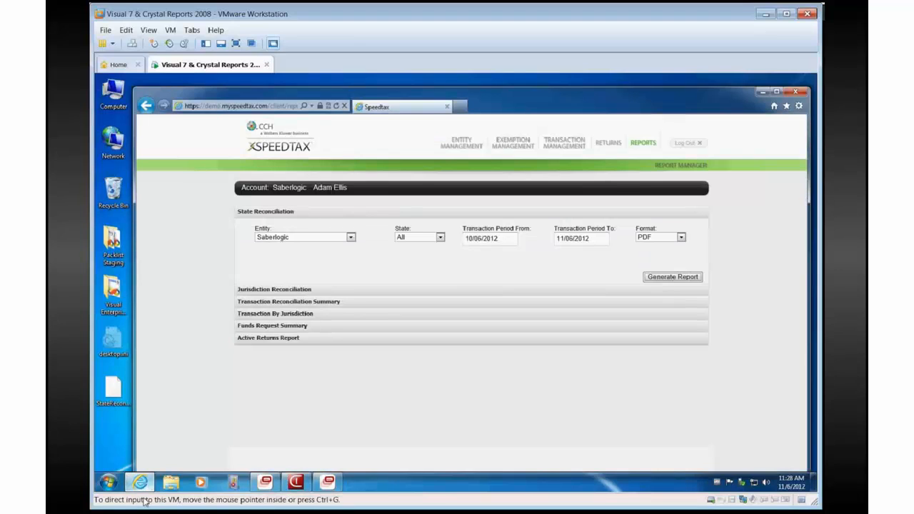
pyautogui.click(544, 152)
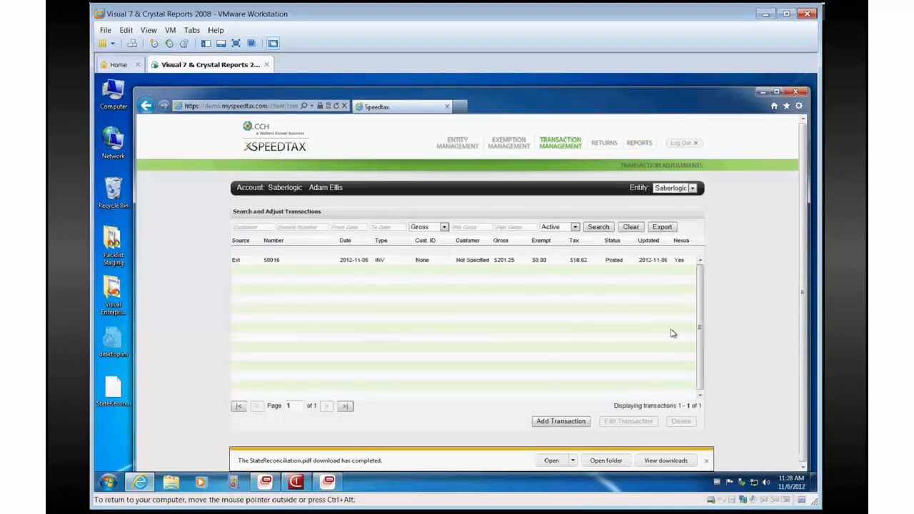
pyautogui.click(706, 461)
pyautogui.click(608, 260)
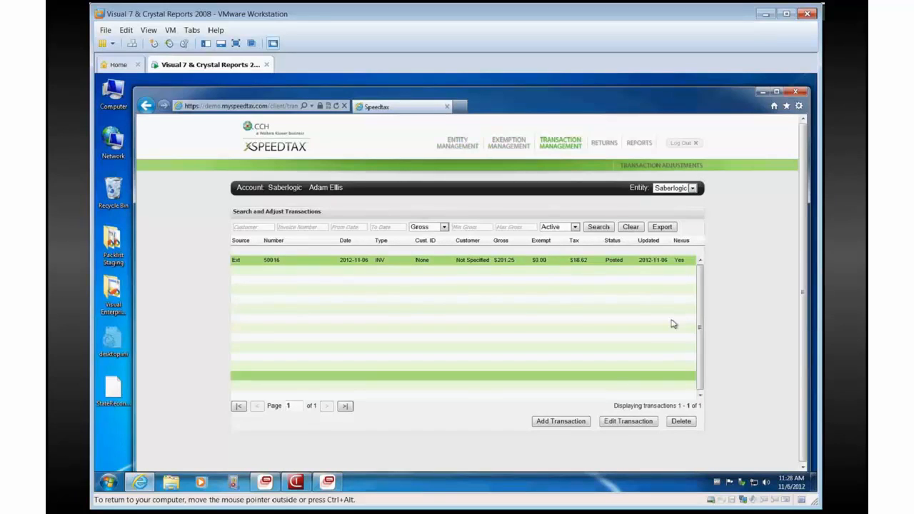
# Step: Compare the remaining packlists available for processing with transaction 50016 on the SpeedTax website, and minimize the browser
pyautogui.click(305, 486)
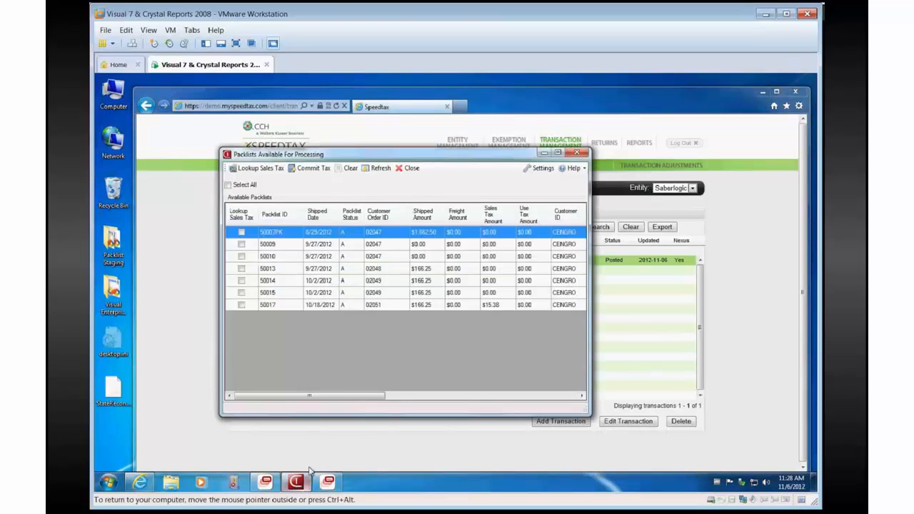
pyautogui.click(764, 92)
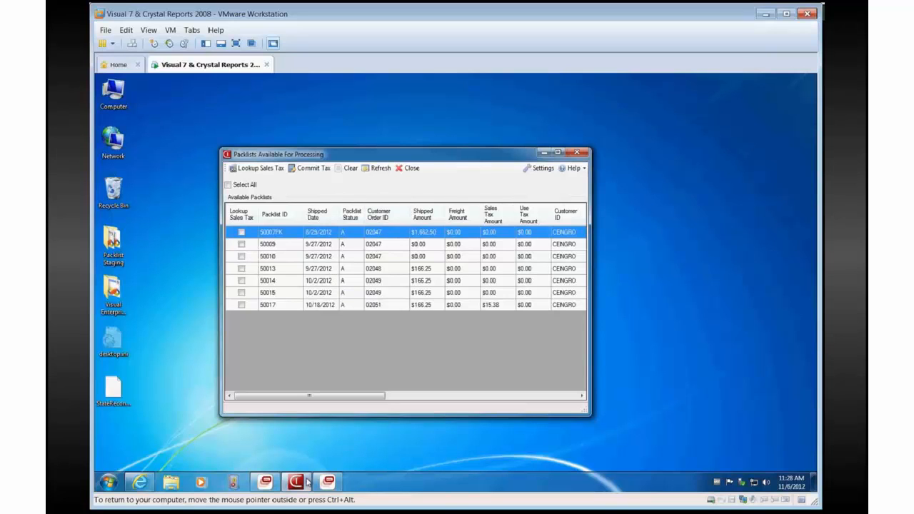
pyautogui.click(135, 483)
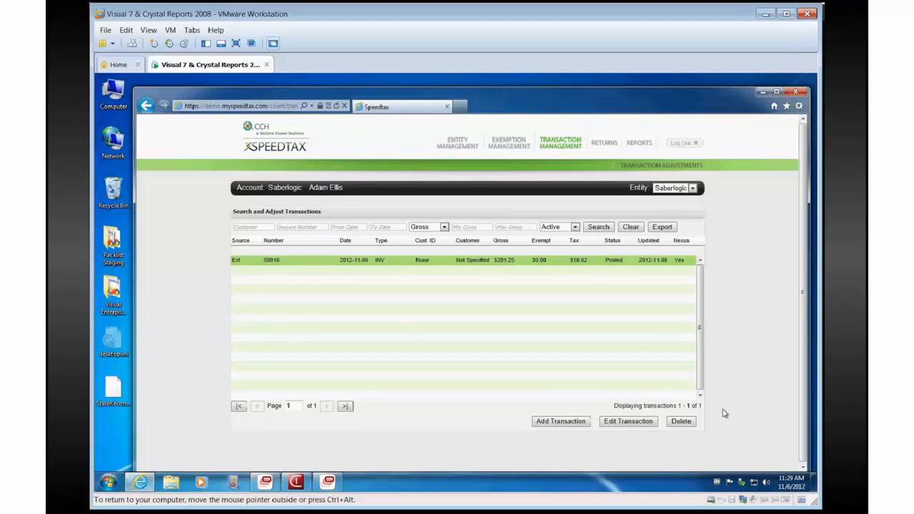
pyautogui.click(762, 92)
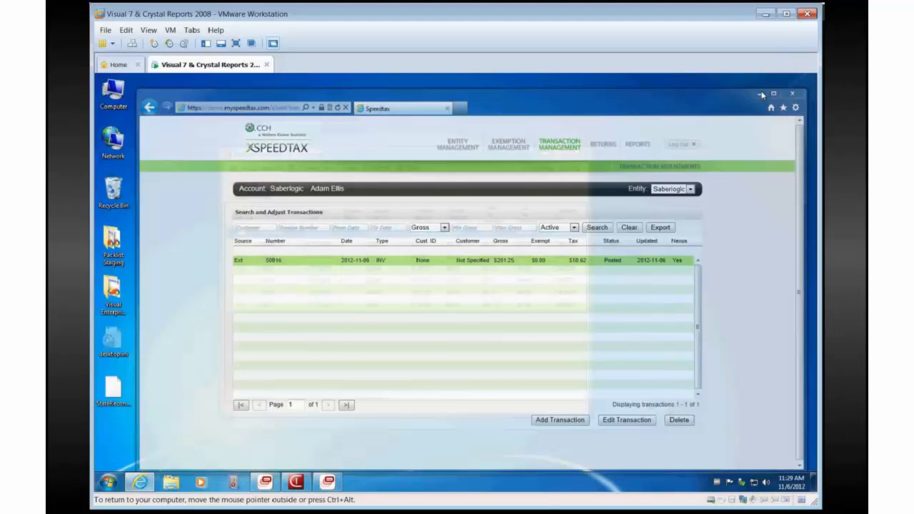